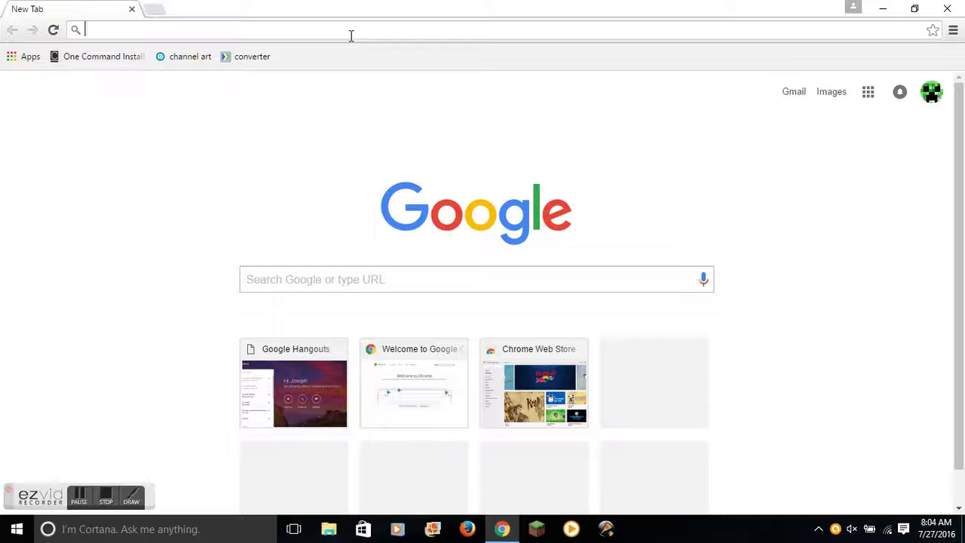
# Search the web for Forge and open the official Minecraft Forge files site.
pyautogui.write('forg')
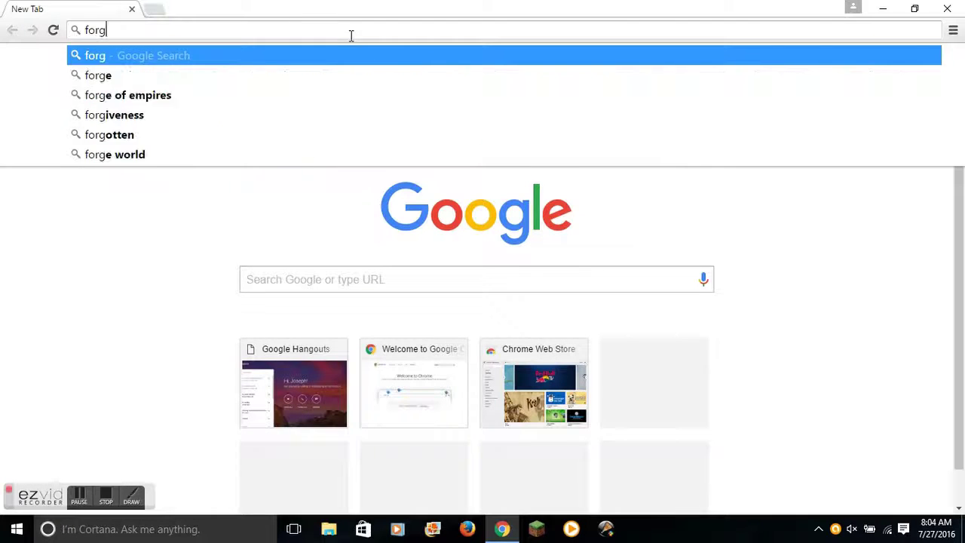
pyautogui.press('Return')
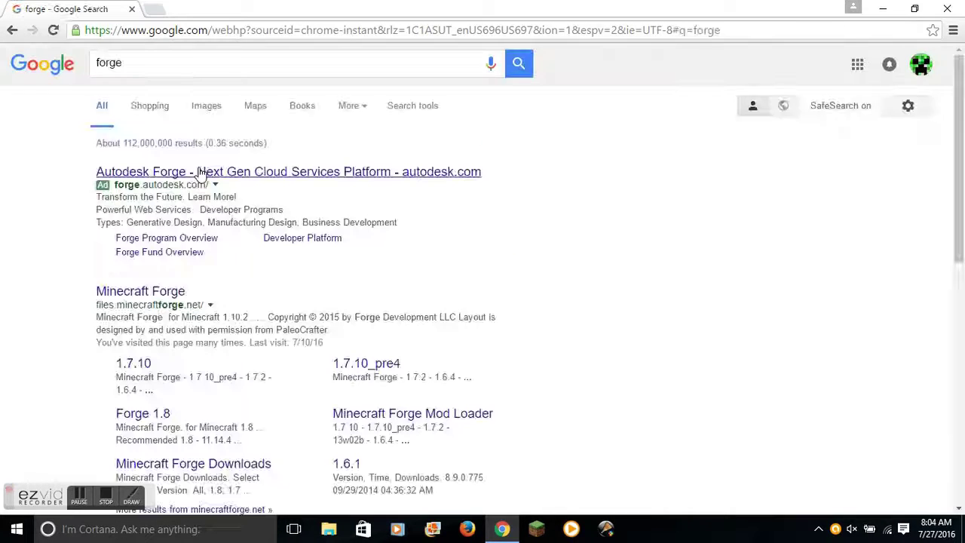
pyautogui.click(150, 296)
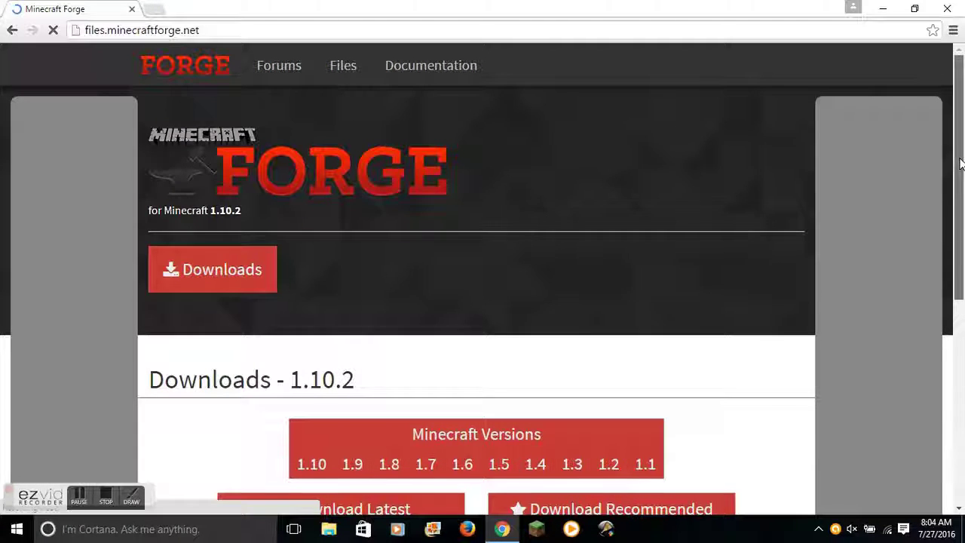
# Browse the Forge site's version menu to reach the 1.6 versions and 1.6.4.
pyautogui.moveTo(960, 164); pyautogui.dragTo(959, 268)
pyautogui.moveTo(611, 266)
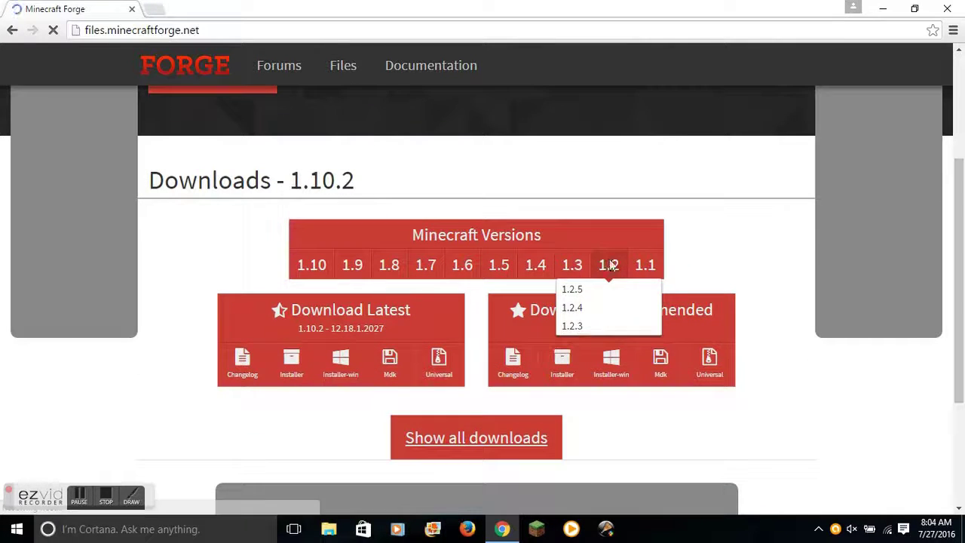
pyautogui.moveTo(645, 267)
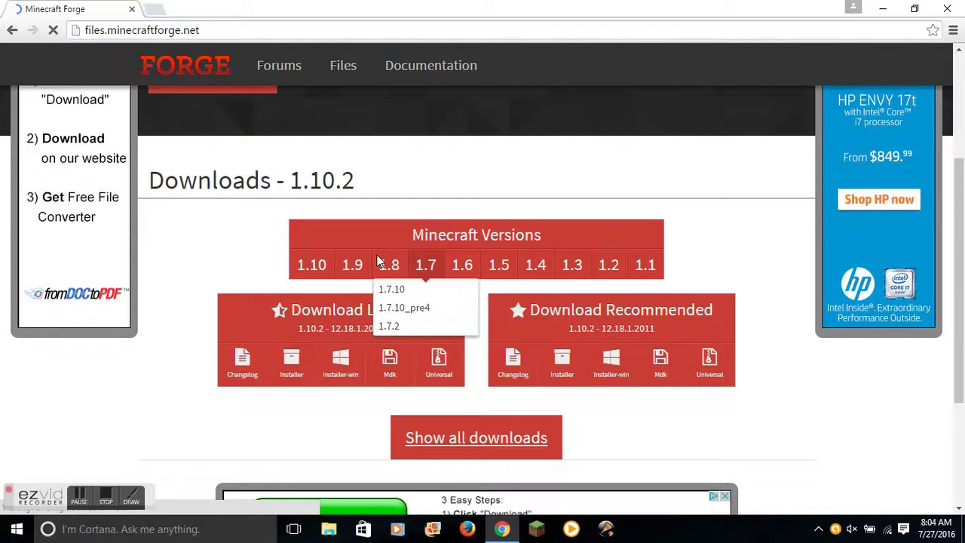
pyautogui.moveTo(387, 272)
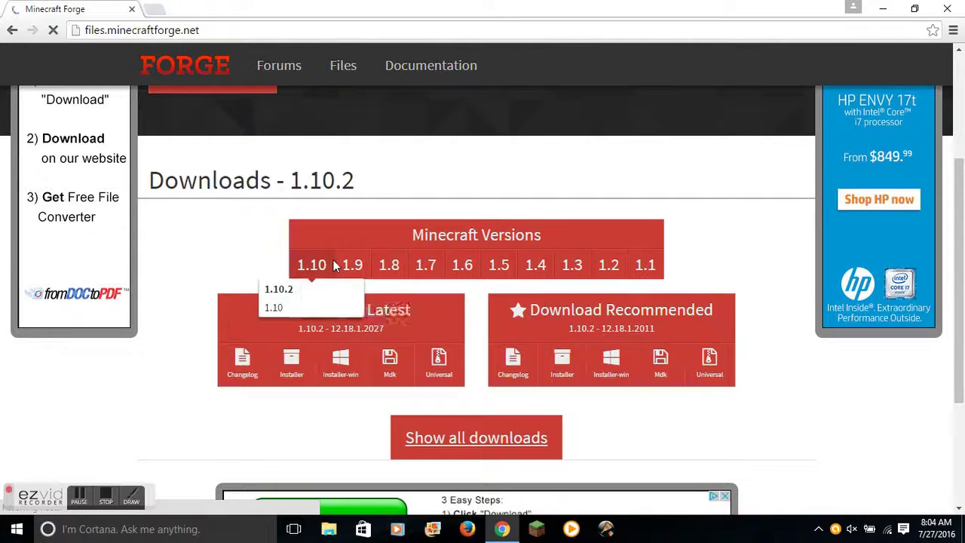
pyautogui.moveTo(540, 280)
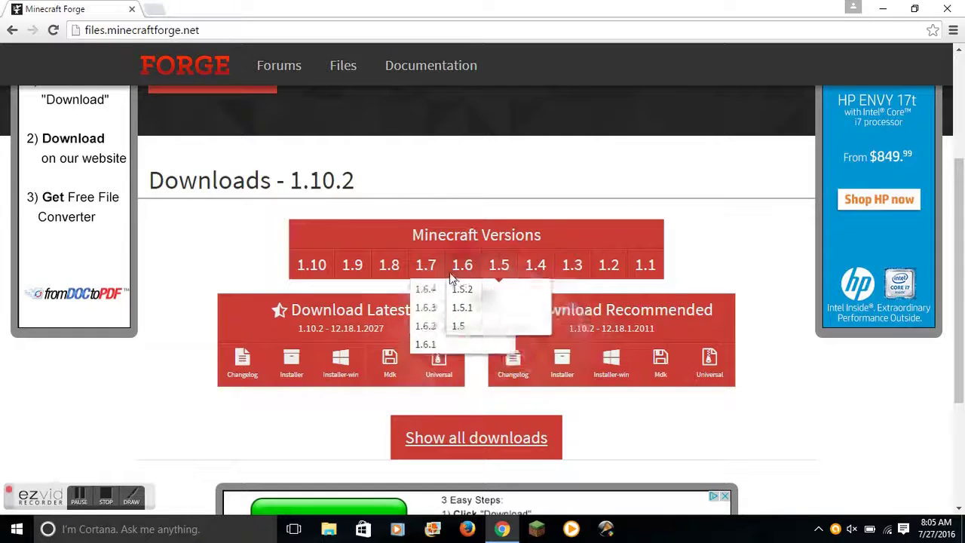
pyautogui.moveTo(420, 270)
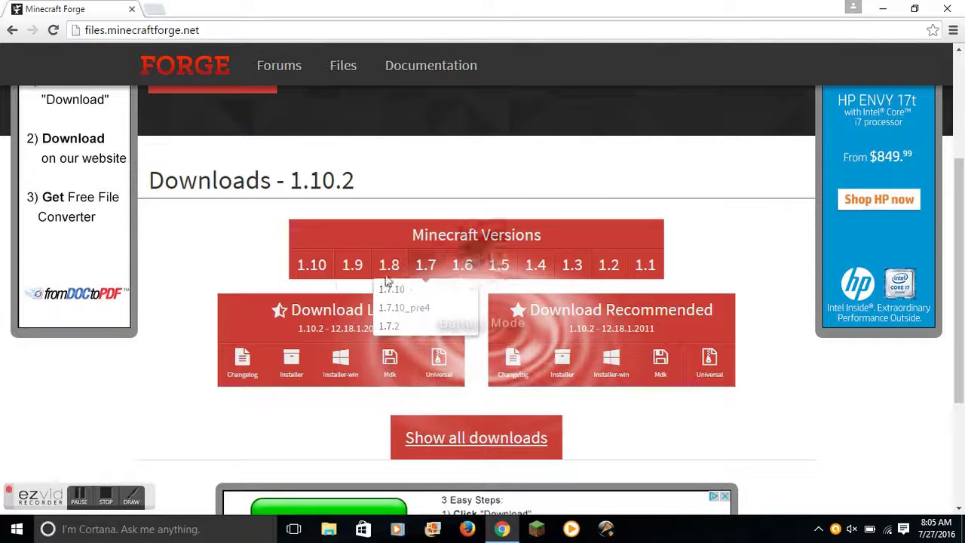
pyautogui.moveTo(379, 289)
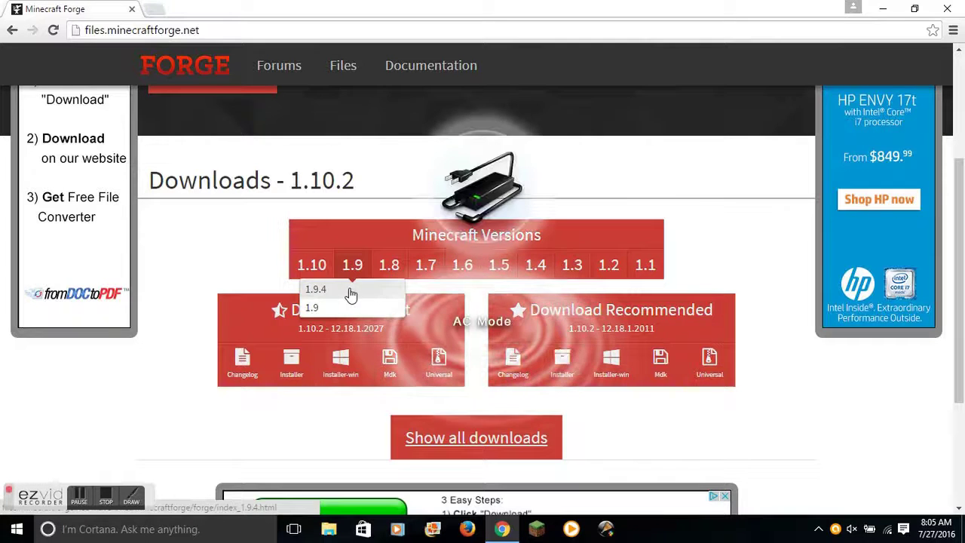
pyautogui.moveTo(317, 279)
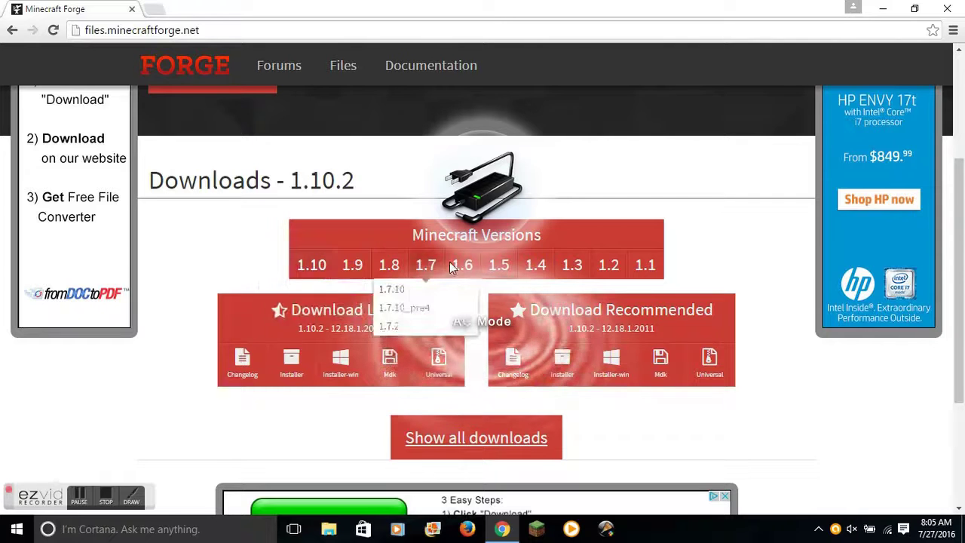
pyautogui.moveTo(459, 260)
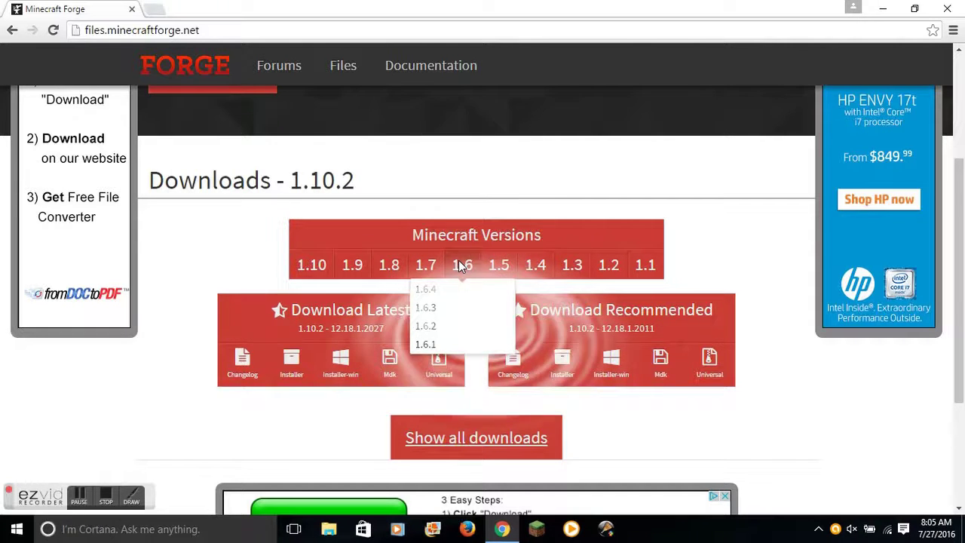
# Open the Forge 1.6.4 downloads and scroll to the latest build, 9.11.1.1345.
pyautogui.click(457, 288)
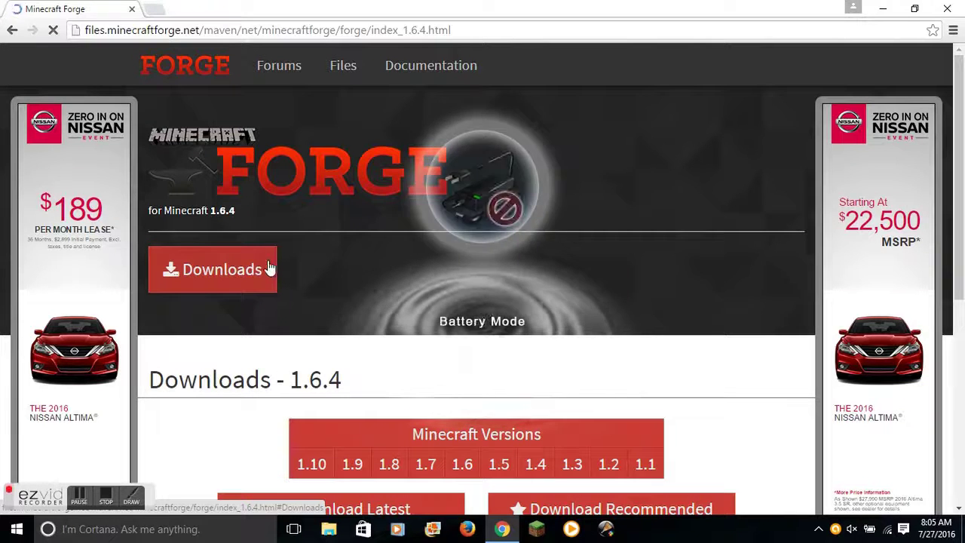
pyautogui.scroll(-4, 963, 158)
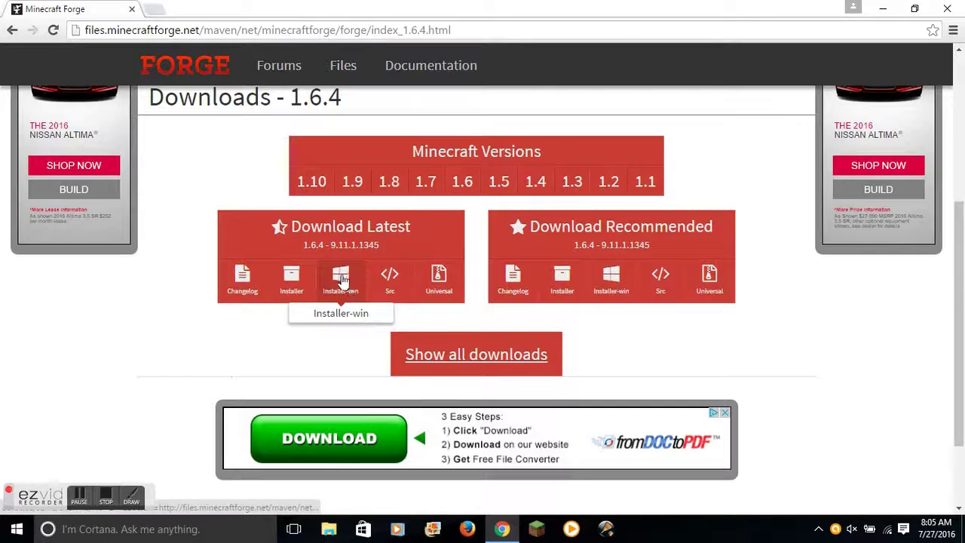
# Download the Forge 1.6.4 Windows installer past the AdFoc.us ad and run it.
pyautogui.click(342, 285)
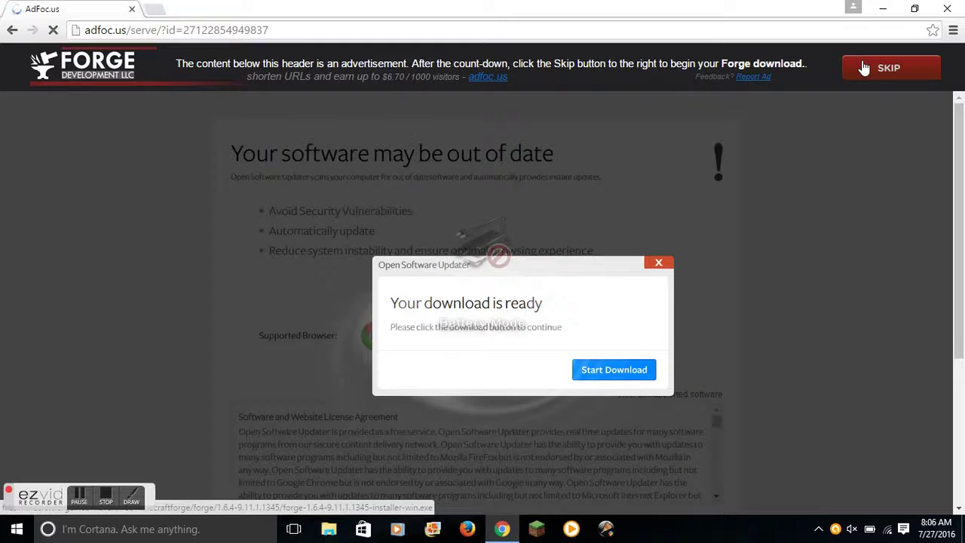
pyautogui.click(864, 68)
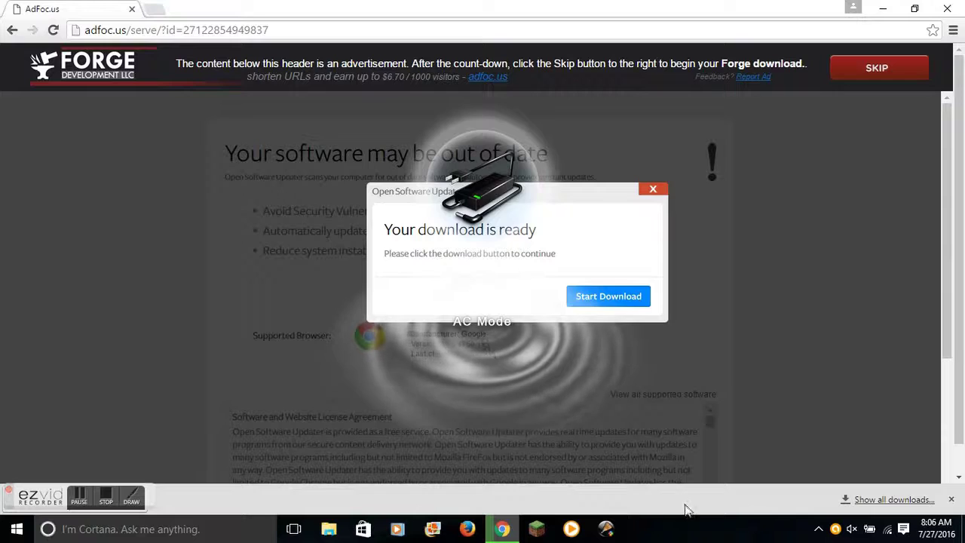
pyautogui.moveTo(55, 480); pyautogui.dragTo(73, 407)
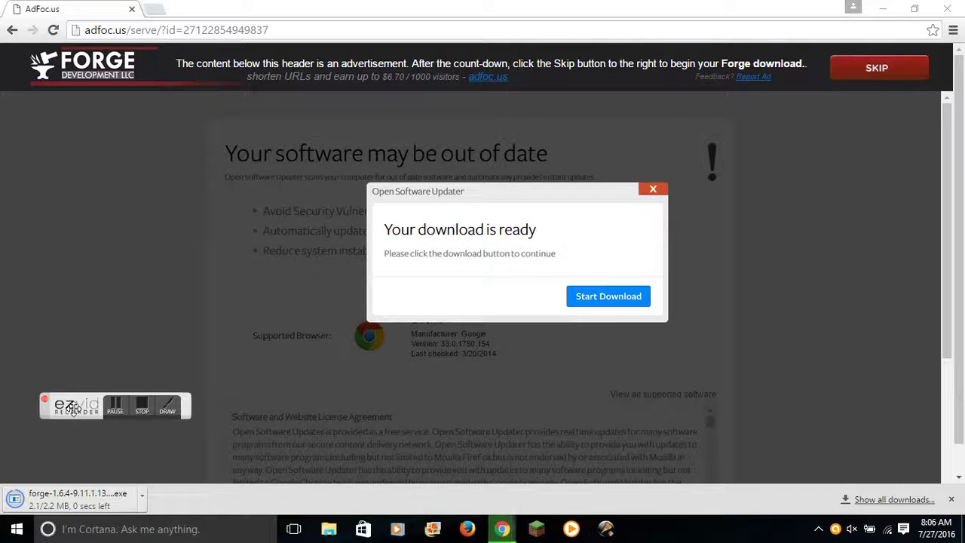
pyautogui.moveTo(73, 407); pyautogui.dragTo(44, 451)
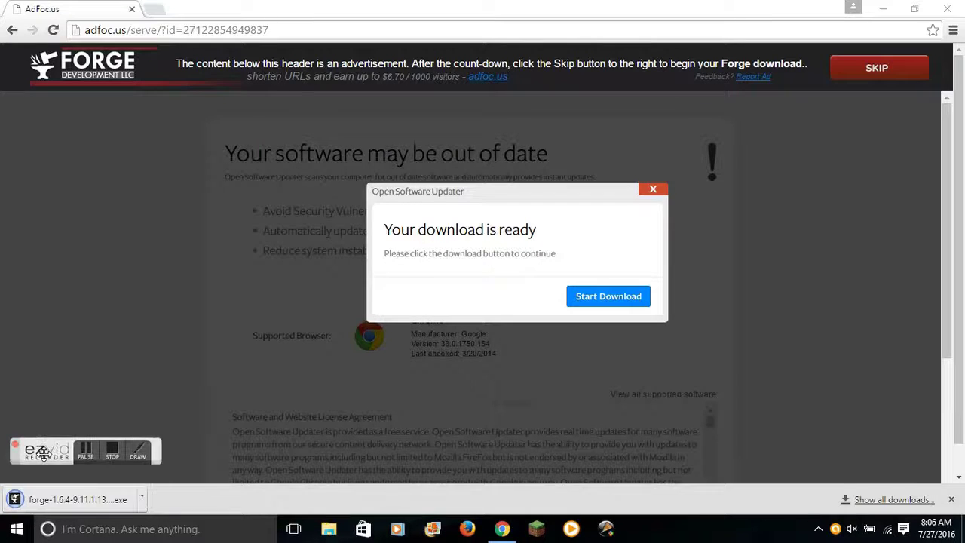
pyautogui.click(43, 501)
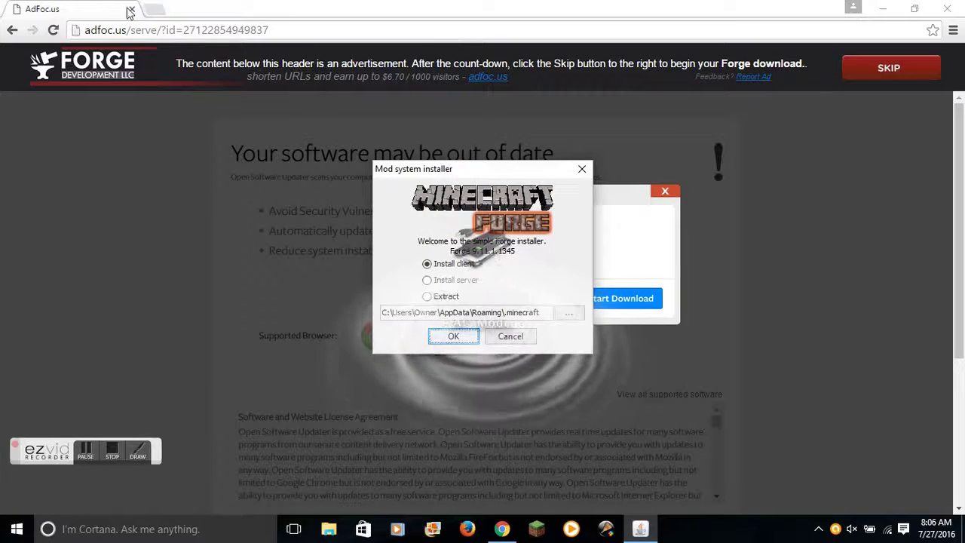
# Close the AdFoc.us ad tab and bring the Forge installer back to the front.
pyautogui.click(151, 9)
pyautogui.click(133, 9)
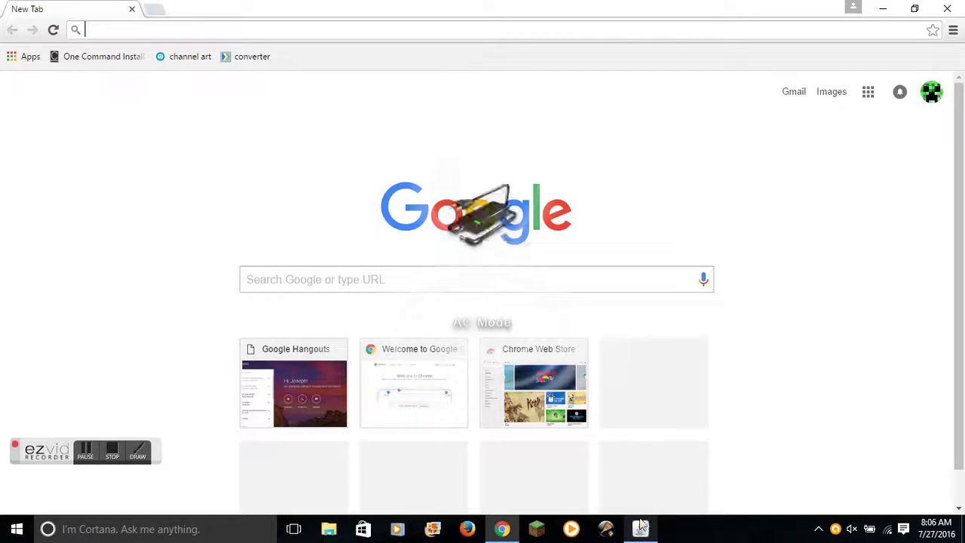
pyautogui.moveTo(643, 515)
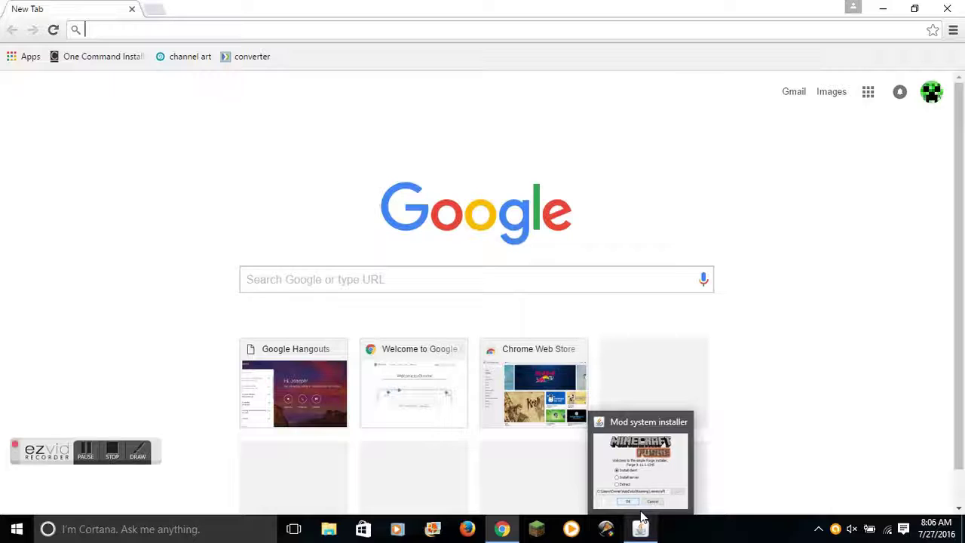
pyautogui.click(641, 476)
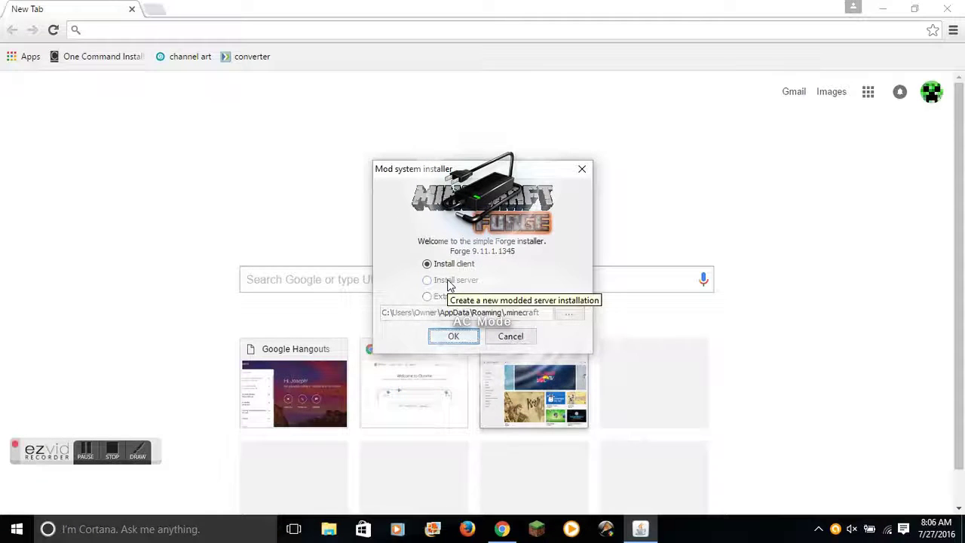
# Try the client install, dismiss the 'run 1.6.4 first' error, and close Chrome.
pyautogui.click(455, 336)
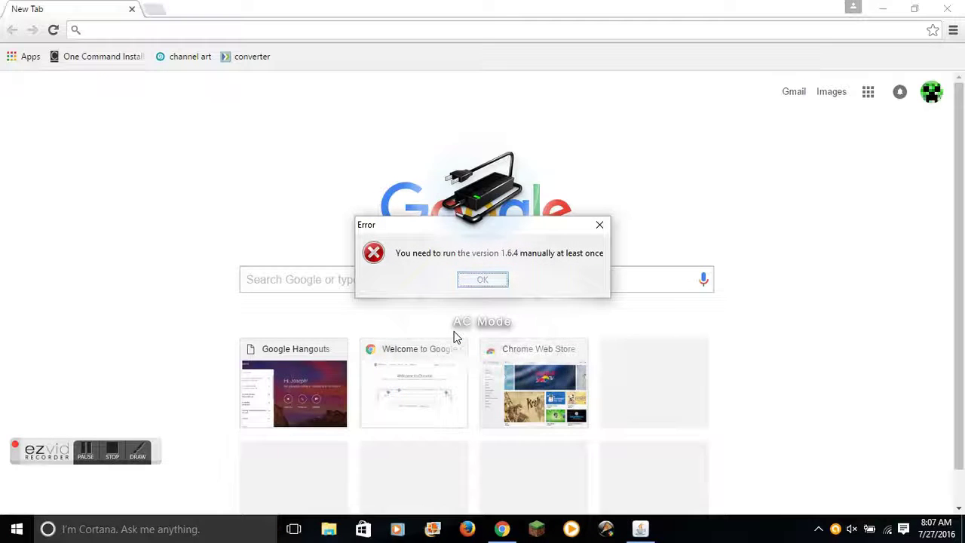
pyautogui.click(483, 280)
pyautogui.click(947, 8)
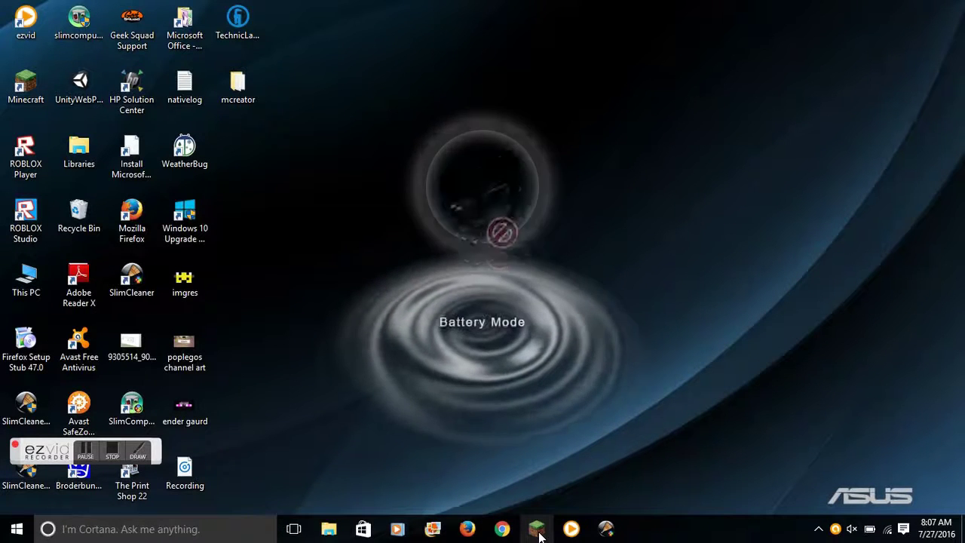
# Start Minecraft Launcher 1.6.61 and raise screen brightness and volume while it loads.
pyautogui.click(540, 534)
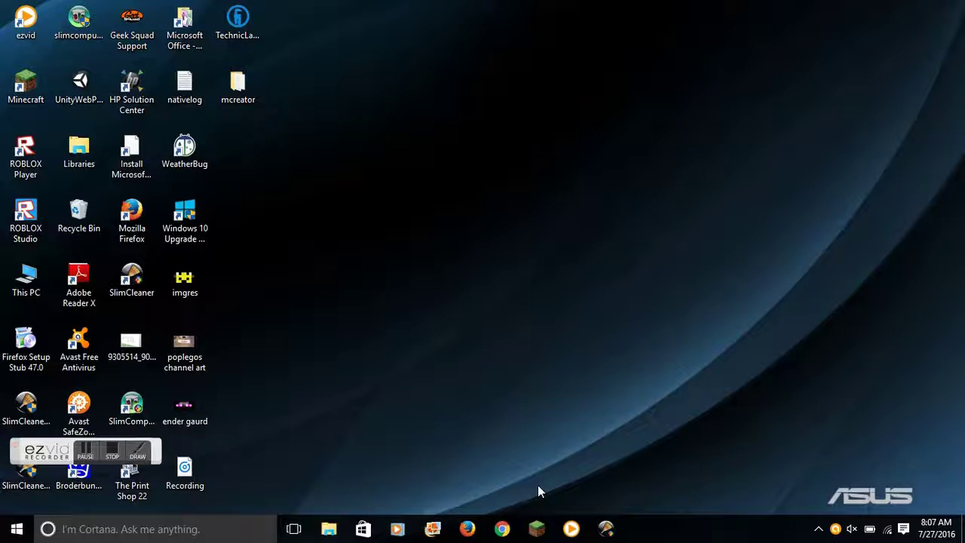
pyautogui.press('XF86MonBrightnessUp')
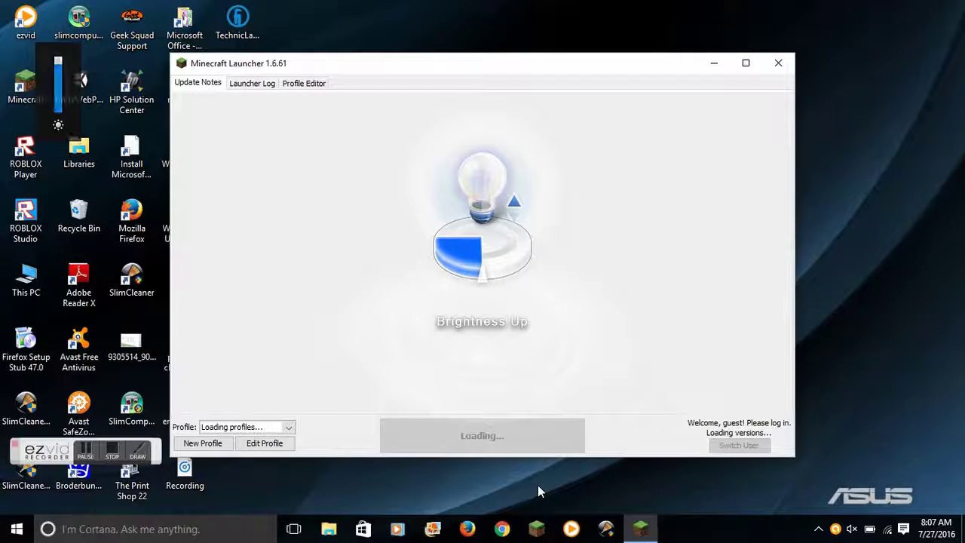
pyautogui.press('XF86AudioRaiseVolume')
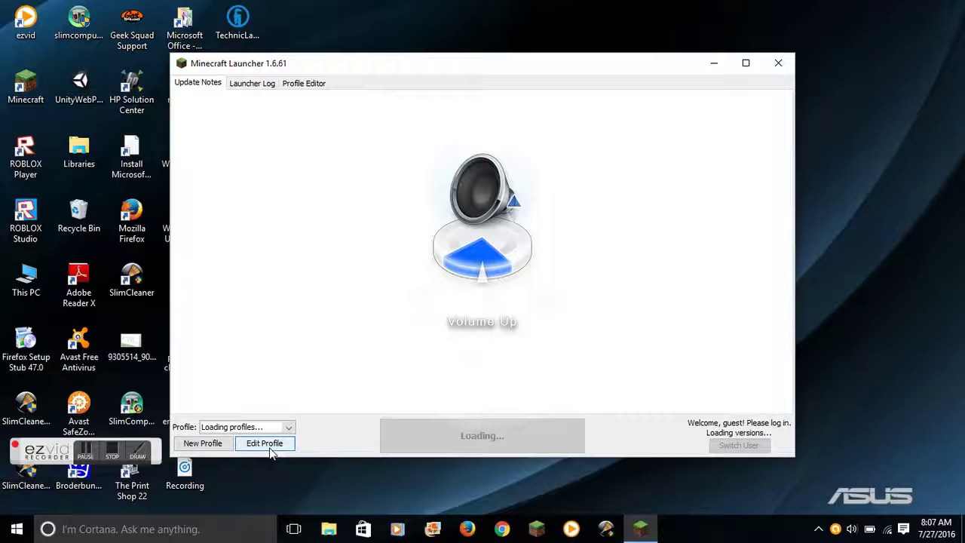
# Change the profile's version to release 1.6.4 and save the profile.
pyautogui.click(271, 448)
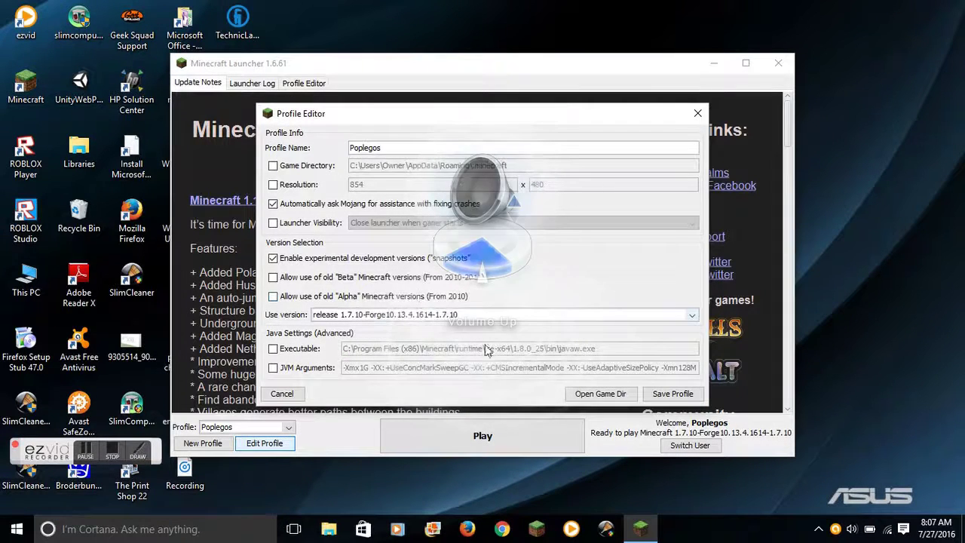
pyautogui.click(494, 317)
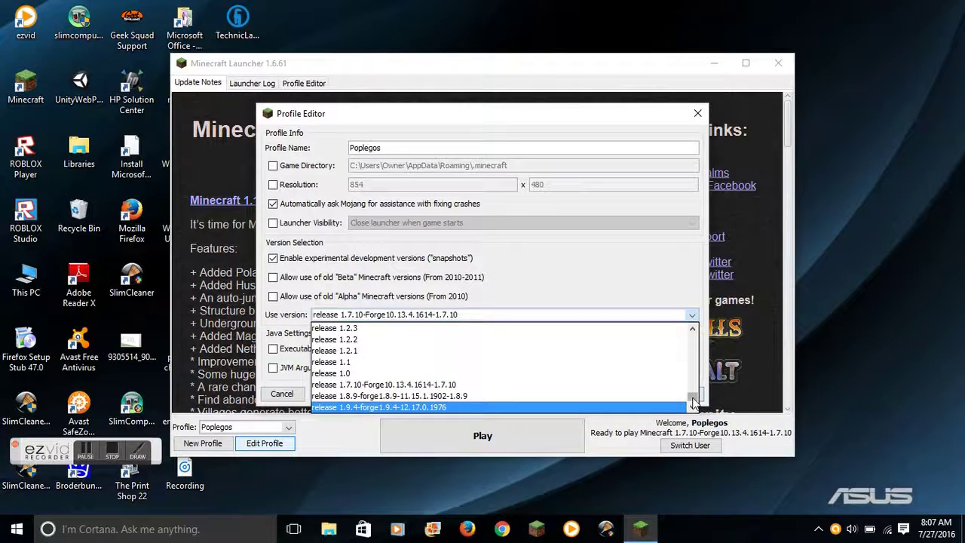
pyautogui.moveTo(693, 397)
pyautogui.mouseDown()
pyautogui.moveTo(691, 332)
pyautogui.moveTo(690, 386)
pyautogui.mouseUp()
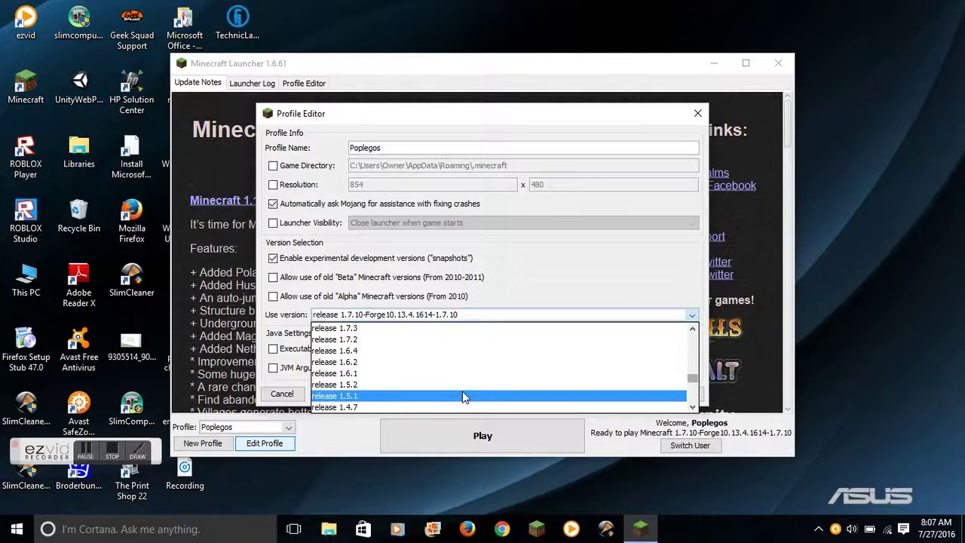
pyautogui.click(430, 351)
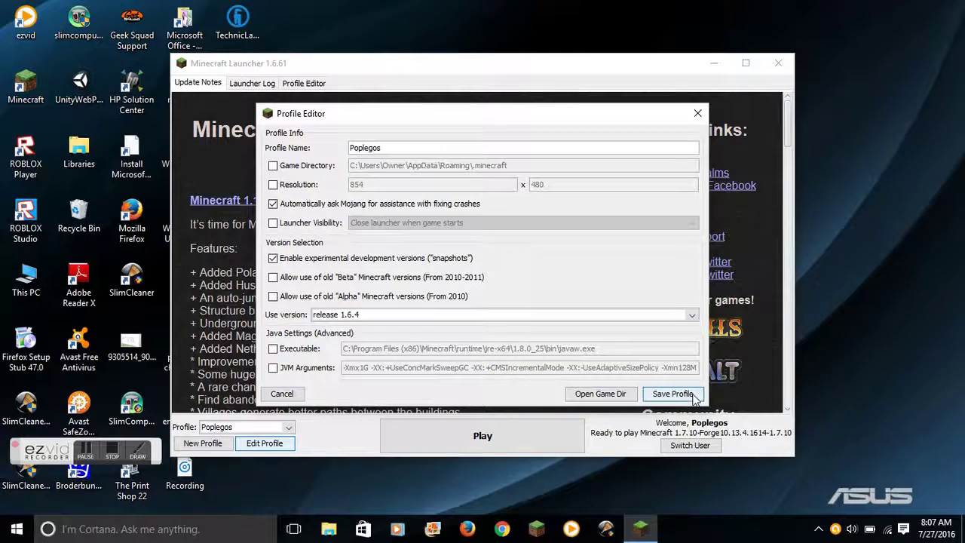
pyautogui.click(672, 394)
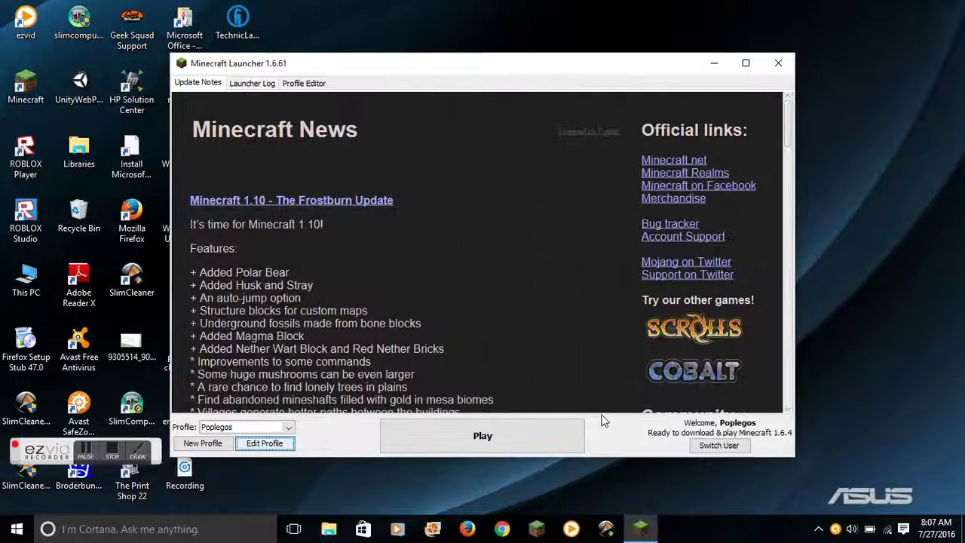
# Play Minecraft 1.6.4 once so Forge can install against it.
pyautogui.click(521, 433)
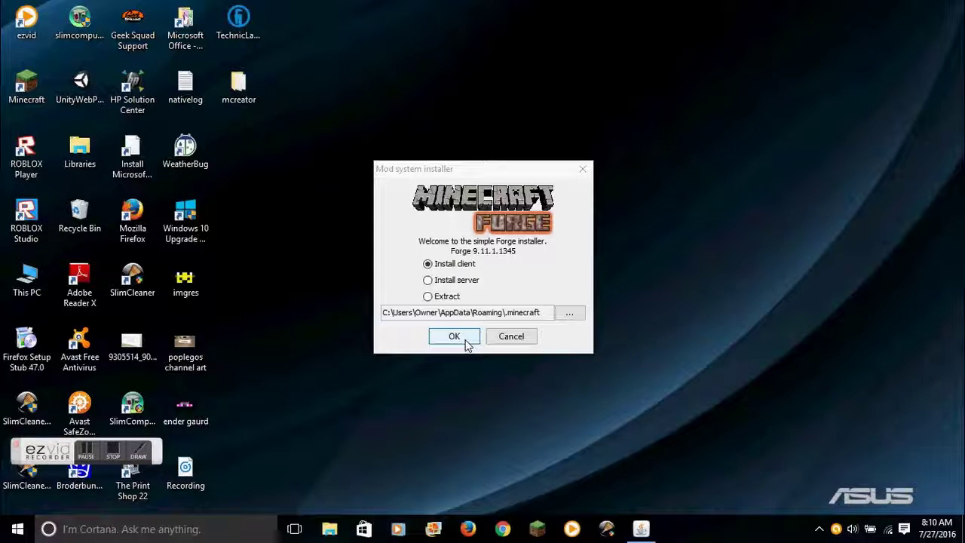
# Install the Forge 9.11.1.1345 client and confirm the completion message.
pyautogui.click(465, 343)
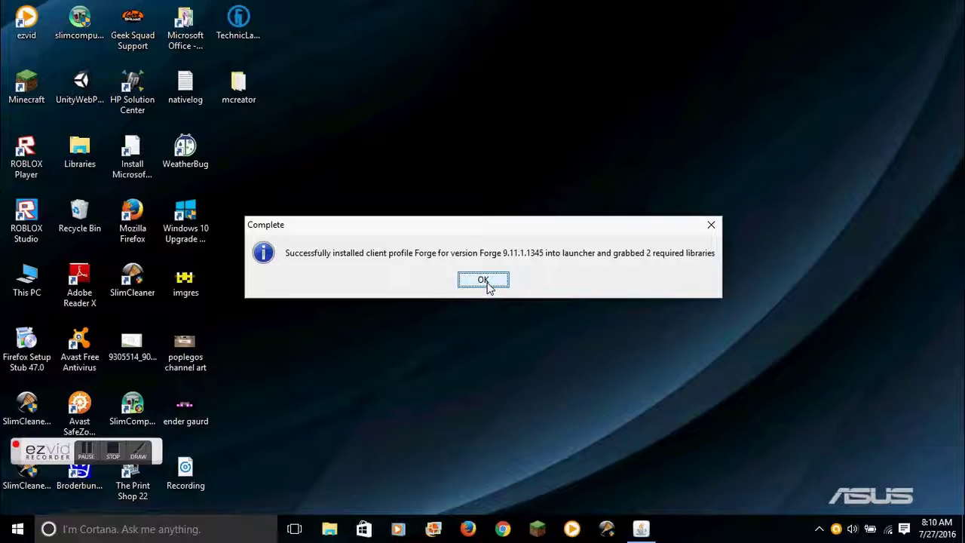
pyautogui.click(483, 281)
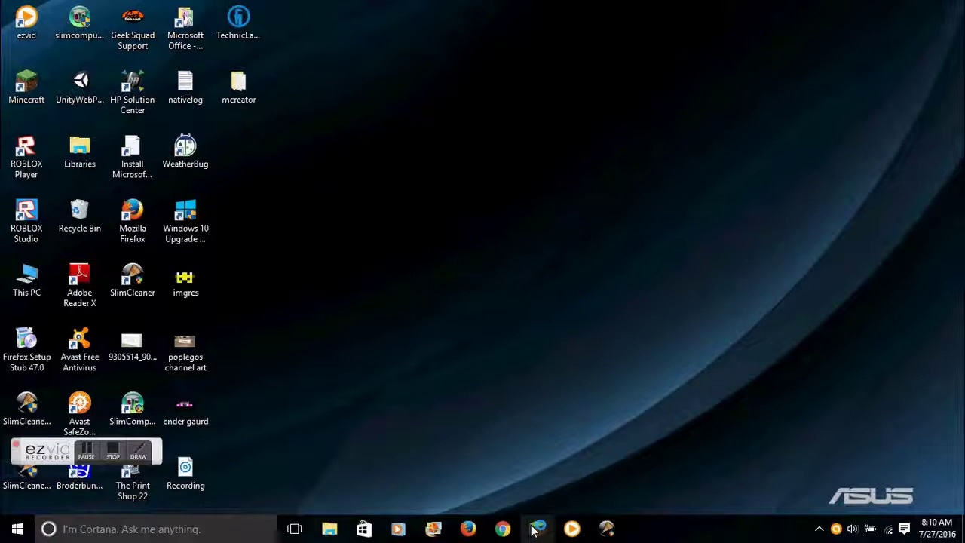
# Reopen the launcher and save the profile with version release 1.6.4-Forge9.11.1.1345.
pyautogui.click(536, 528)
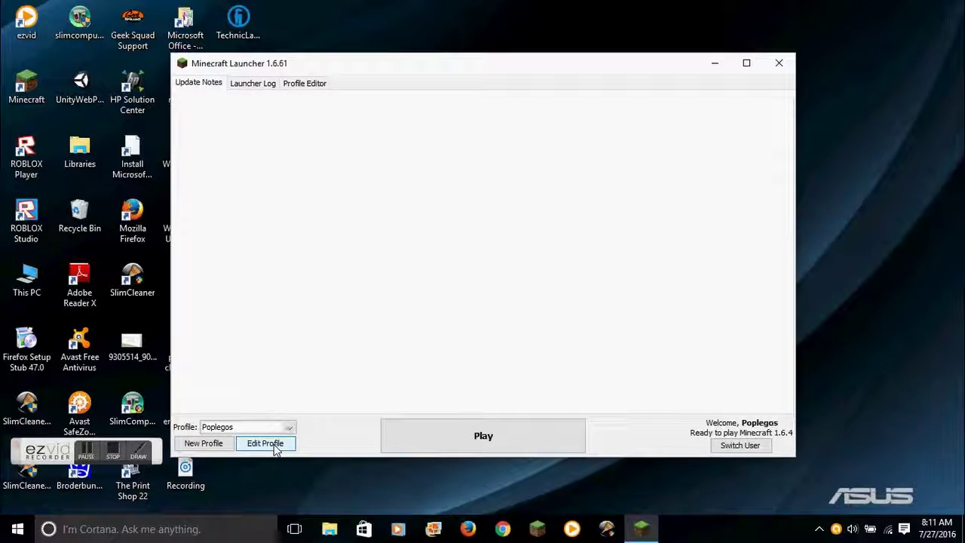
pyautogui.click(276, 446)
pyautogui.click(426, 314)
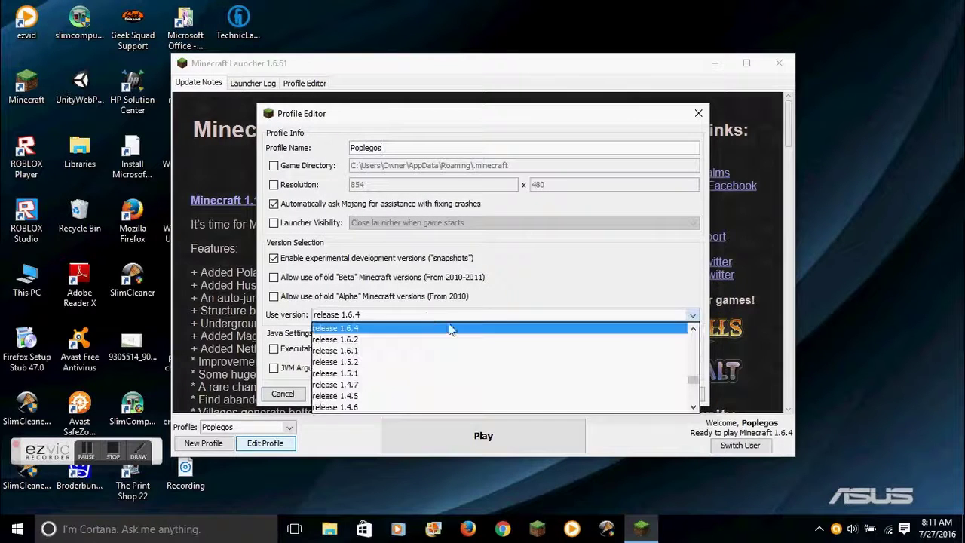
pyautogui.moveTo(692, 380); pyautogui.dragTo(695, 411)
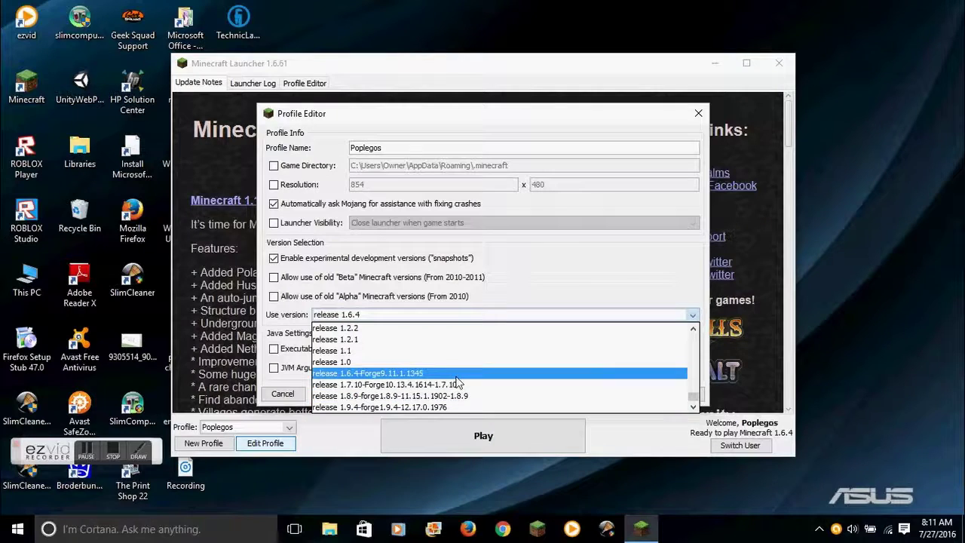
pyautogui.click(456, 375)
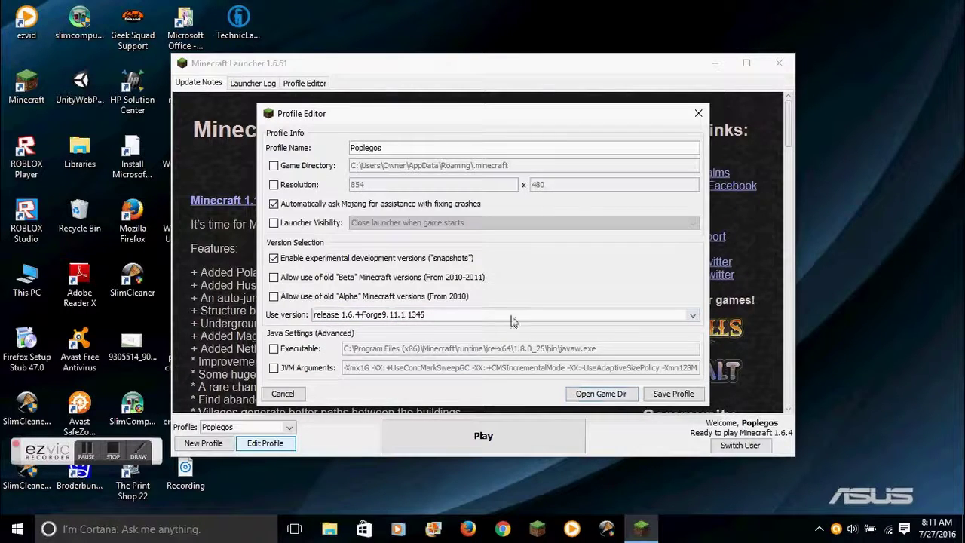
pyautogui.click(656, 398)
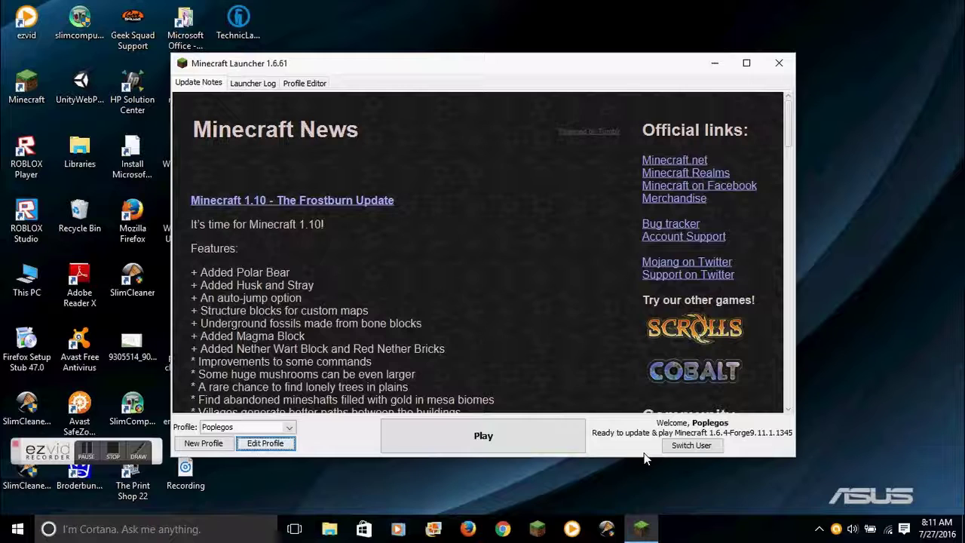
pyautogui.click(511, 532)
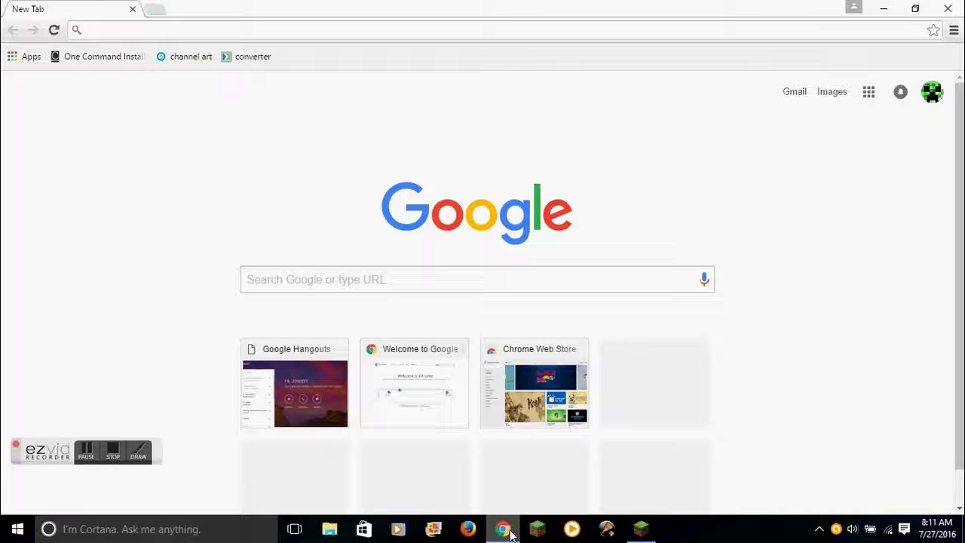
# Run a Google search for 'mods for 1.6.4' from the address bar.
pyautogui.write('mods')
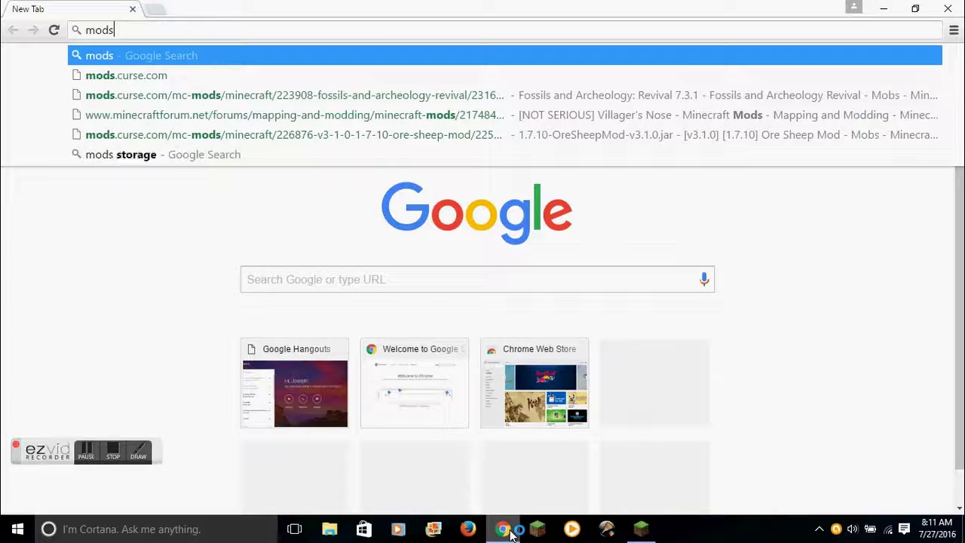
pyautogui.write(' for ')
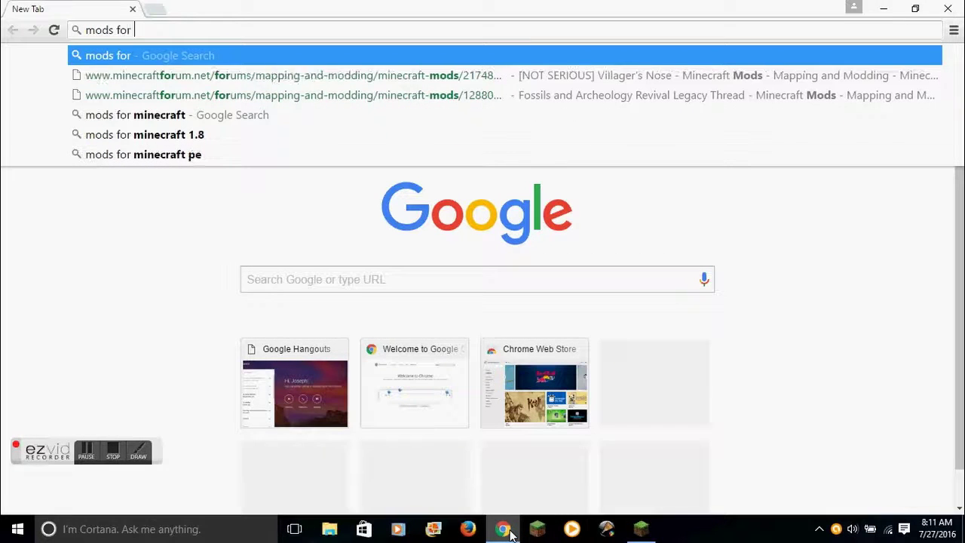
pyautogui.write('.')
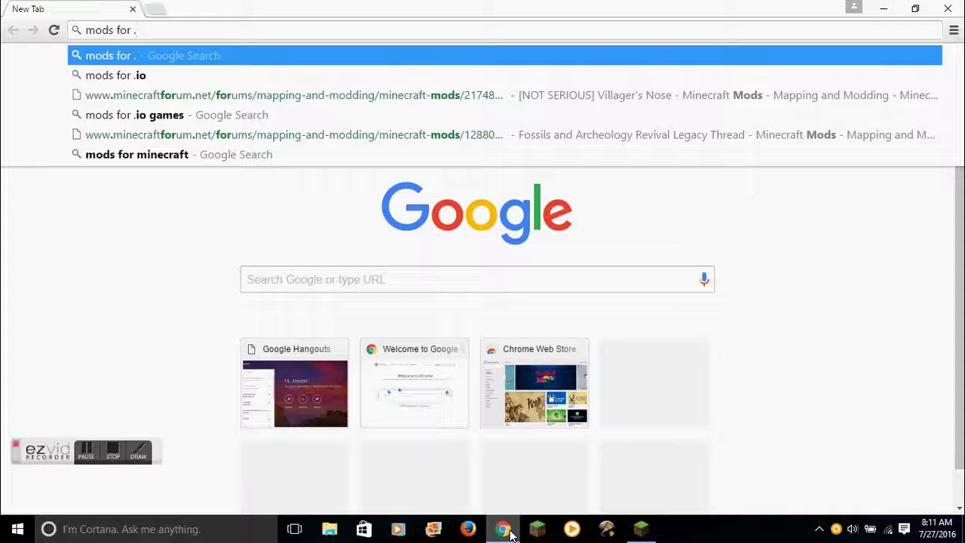
pyautogui.press('BackSpace')
pyautogui.write('1')
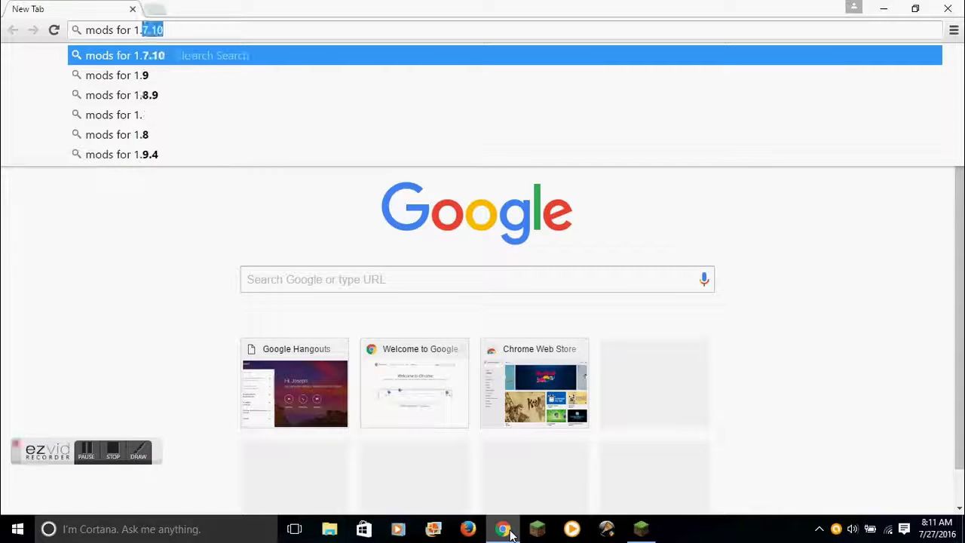
pyautogui.write('.6.')
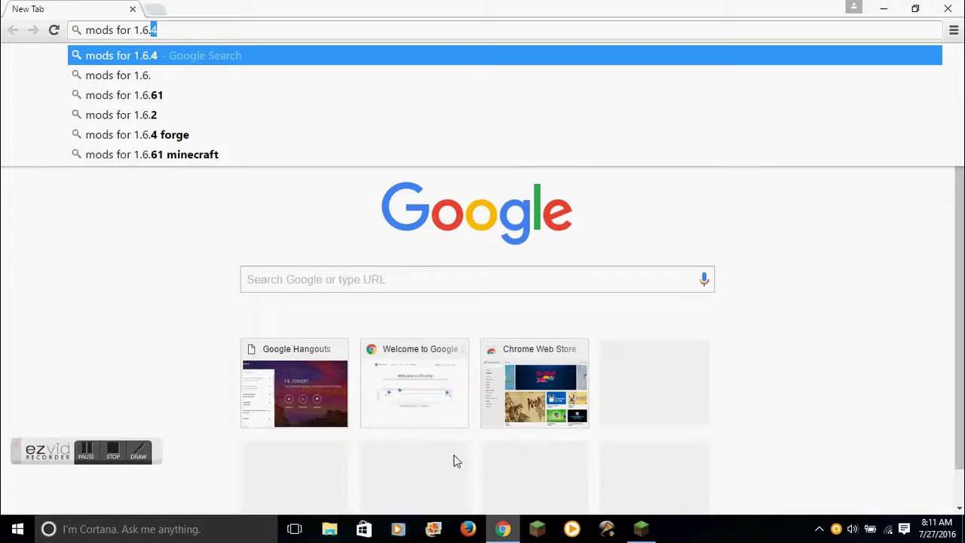
pyautogui.click(231, 58)
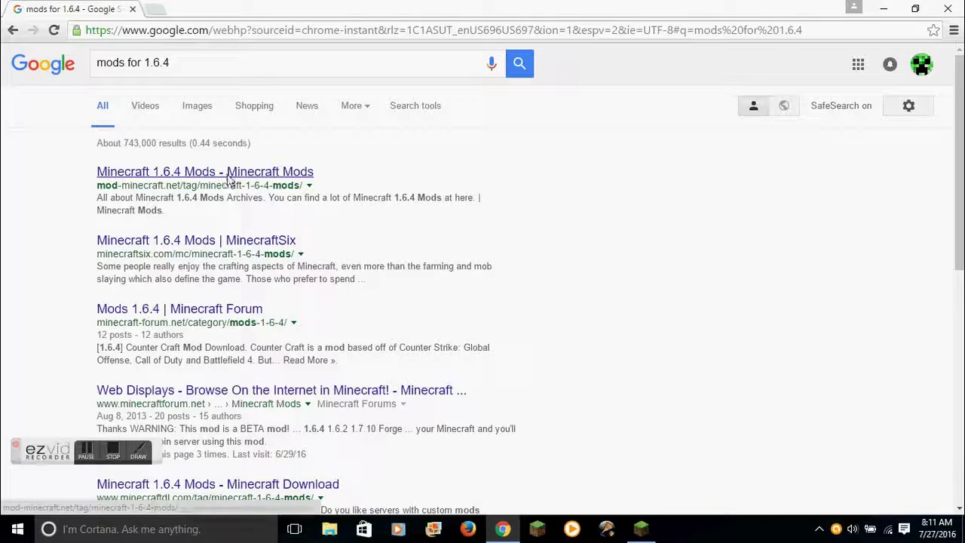
# Open the 'Minecraft 1.6.4 Mods' result and scroll down to the Headcrumbs Mod 1.9.4 entry.
pyautogui.click(228, 176)
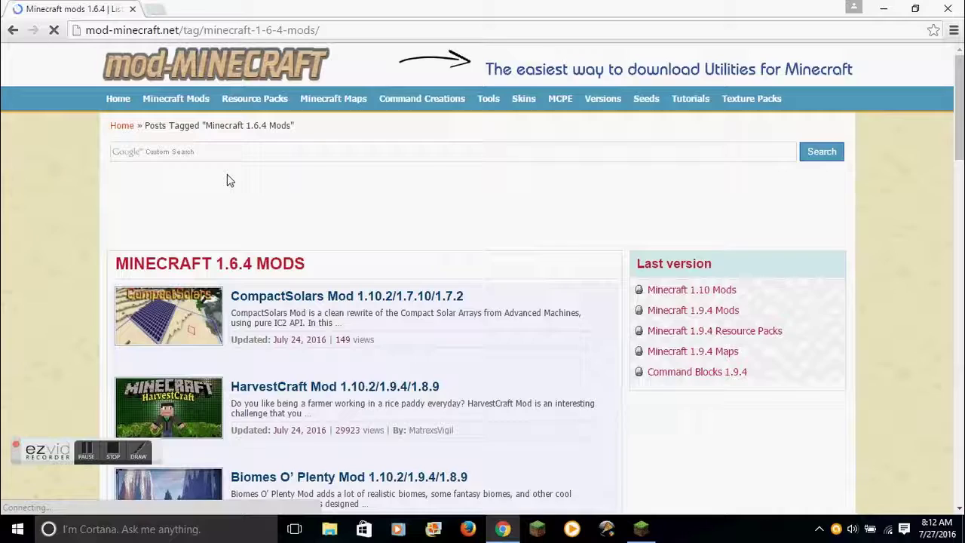
pyautogui.scroll(-3, 230, 180)
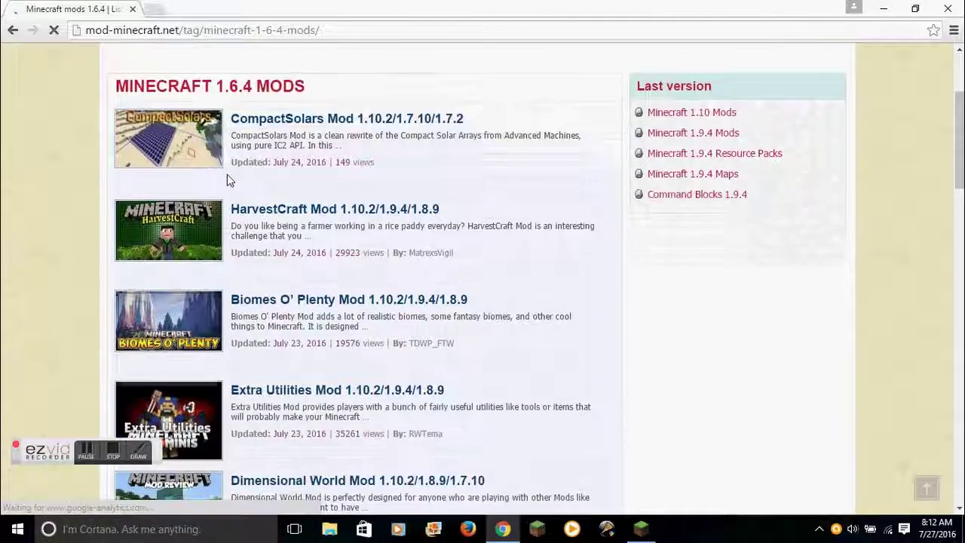
pyautogui.scroll(-1, 228, 177)
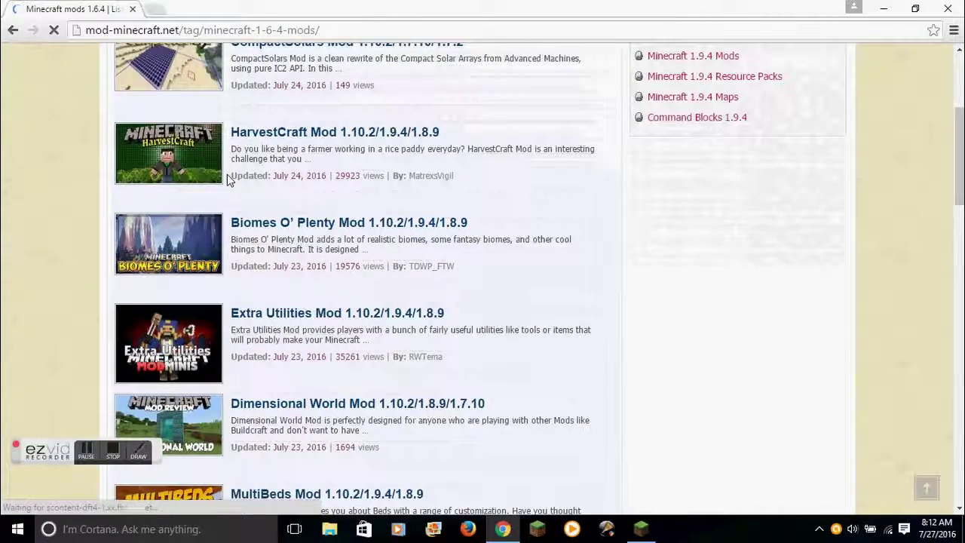
pyautogui.scroll(-1, 227, 174)
pyautogui.scroll(-2, 227, 178)
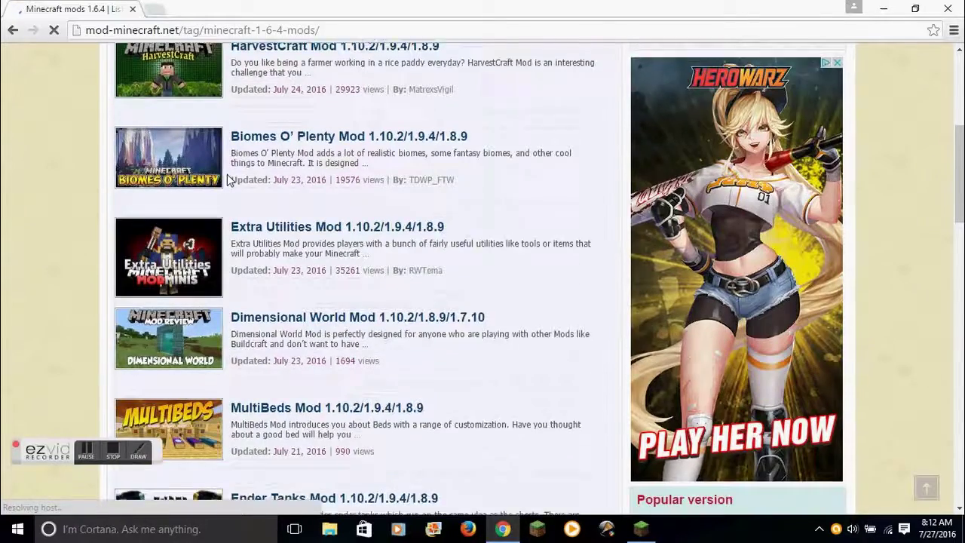
pyautogui.scroll(-1, 227, 177)
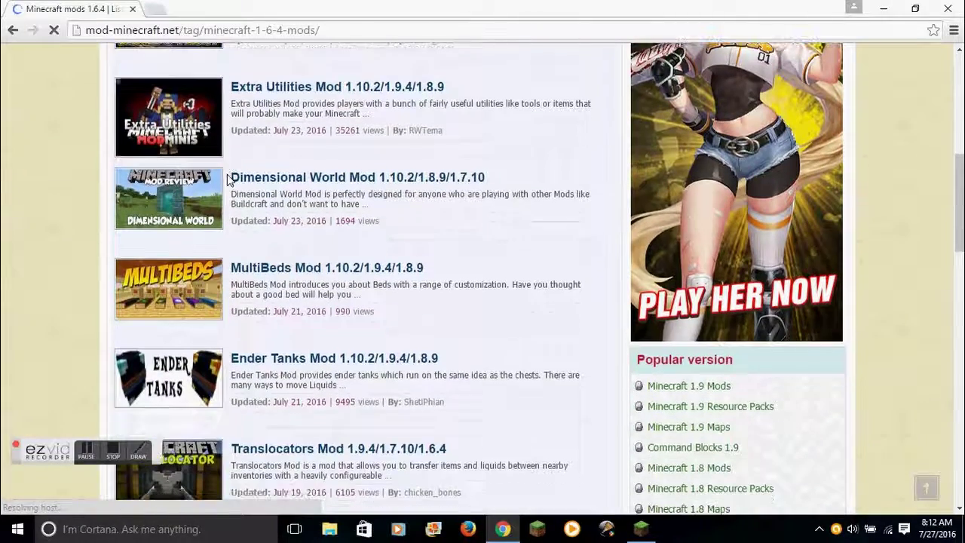
pyautogui.scroll(-2, 227, 178)
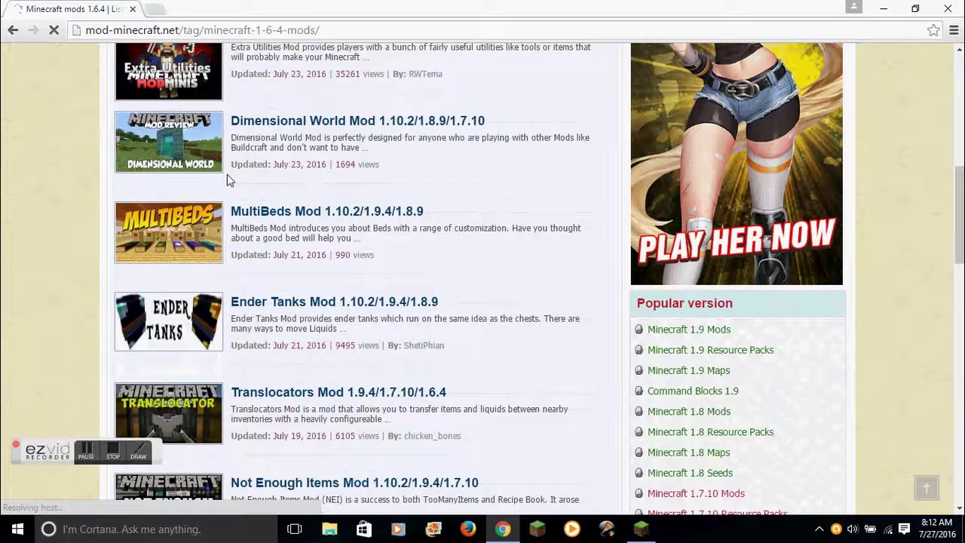
pyautogui.scroll(-1, 227, 179)
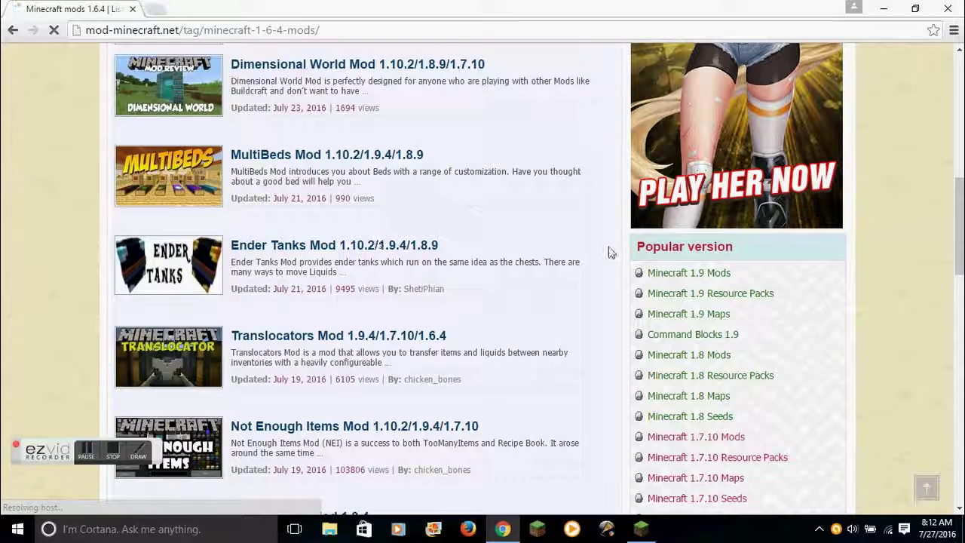
pyautogui.moveTo(959, 229); pyautogui.dragTo(959, 288)
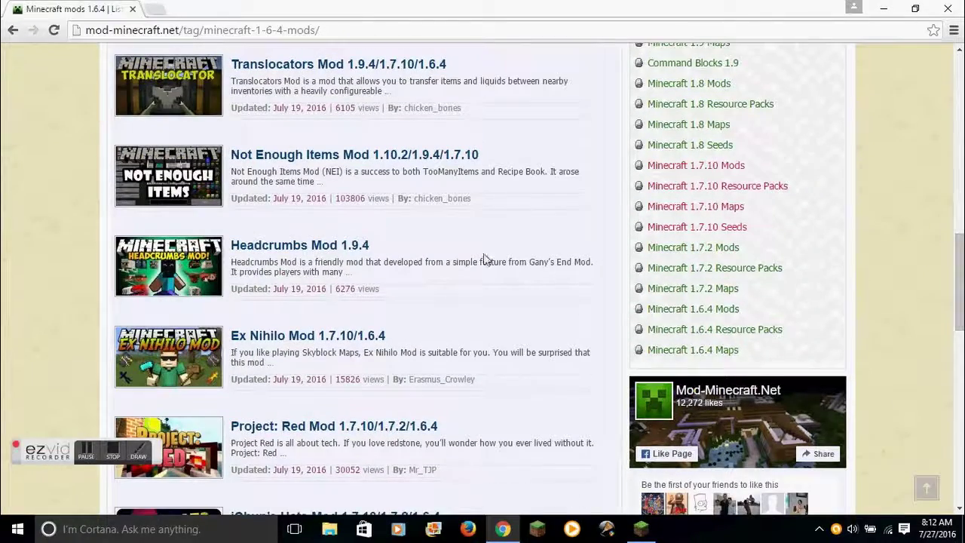
# Open the Headcrumbs Mod 1.9.4 page and scroll to its 'For Minecraft 1.7.10' download link.
pyautogui.click(313, 247)
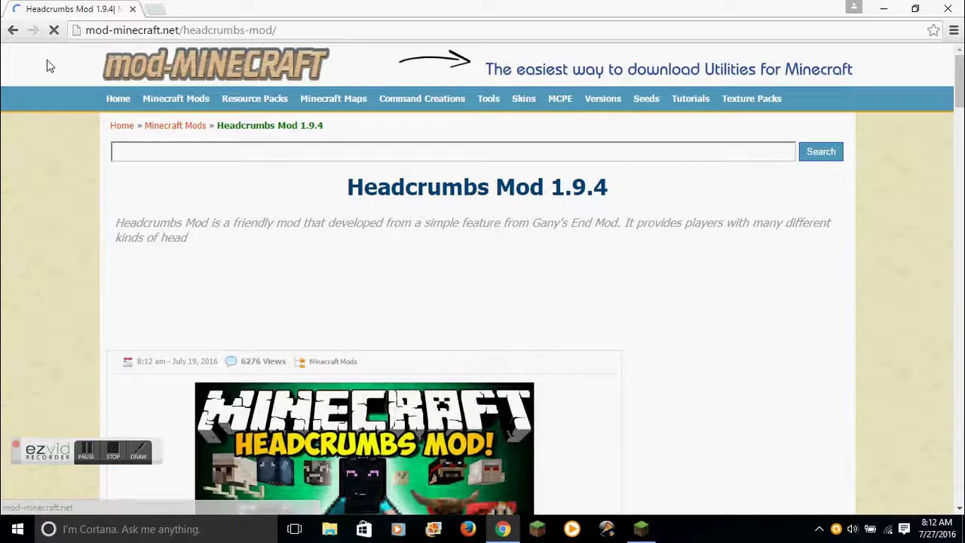
pyautogui.click(14, 32)
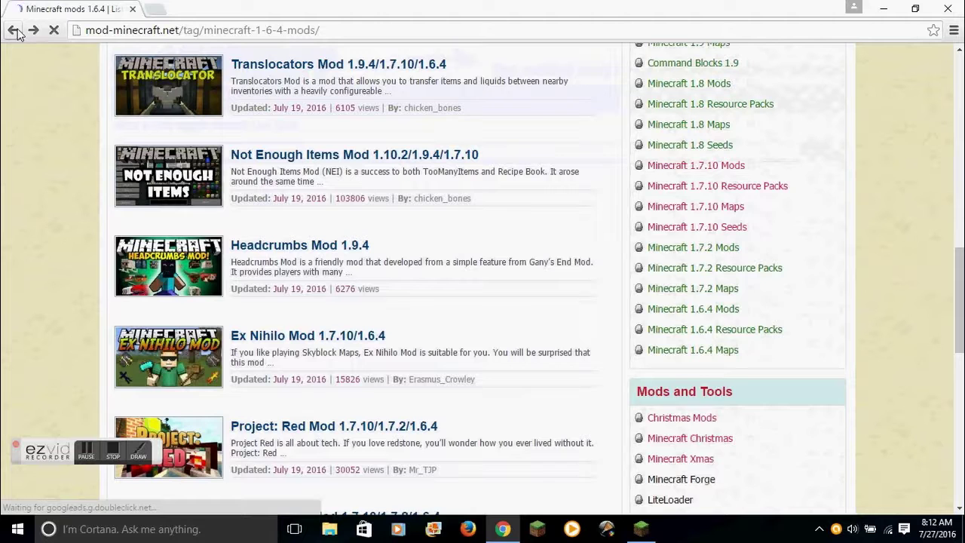
pyautogui.click(339, 250)
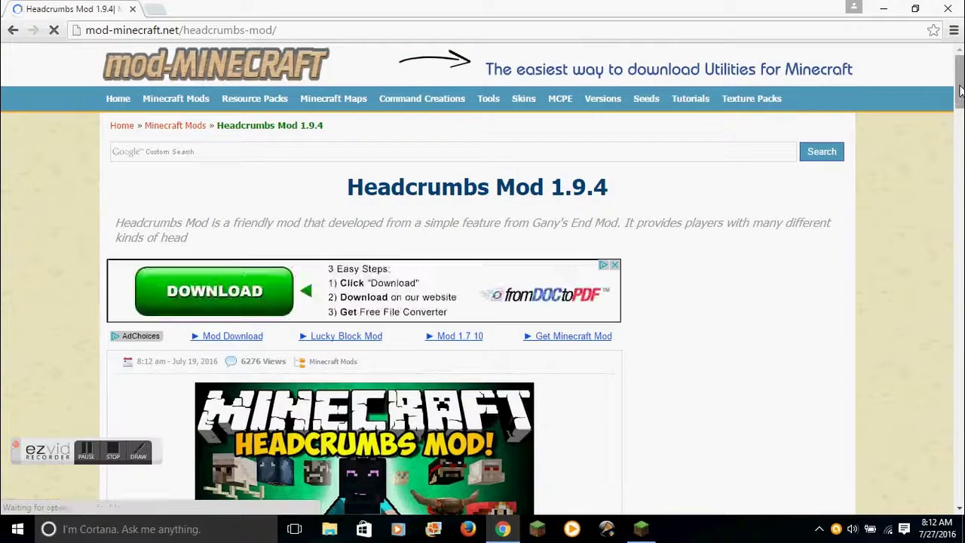
pyautogui.moveTo(958, 93); pyautogui.dragTo(957, 347)
pyautogui.scroll(-7, 954, 355)
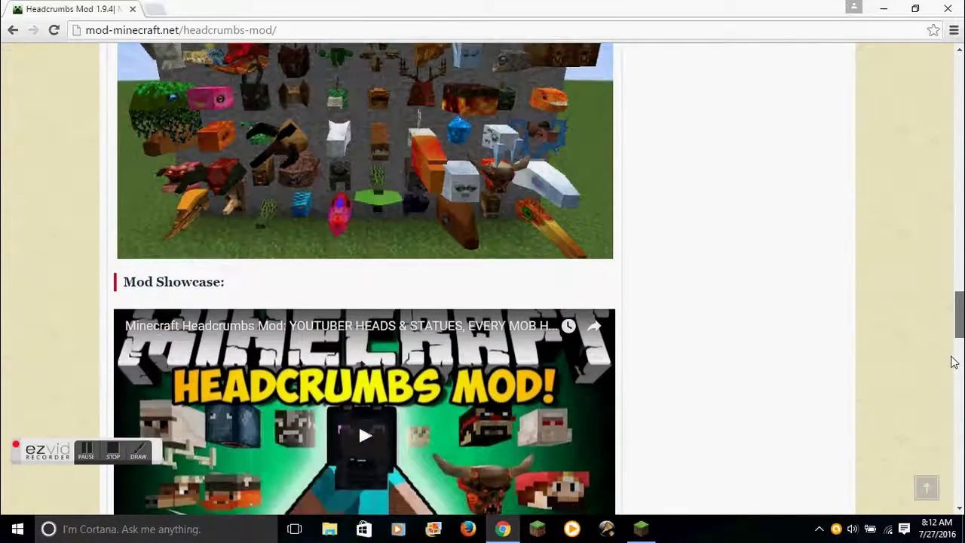
pyautogui.scroll(-1, 952, 407)
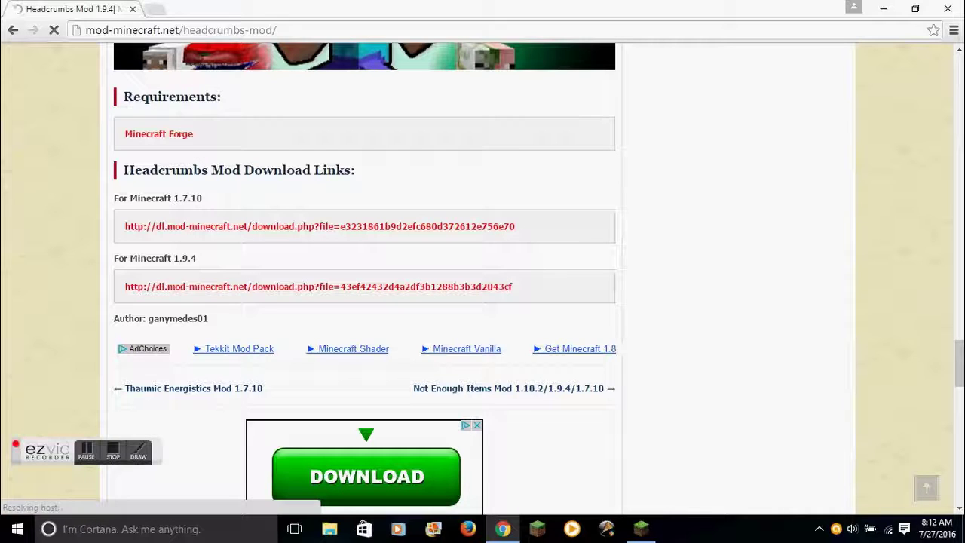
pyautogui.moveTo(958, 359)
pyautogui.mouseDown()
pyautogui.moveTo(958, 405)
pyautogui.moveTo(958, 360)
pyautogui.mouseUp()
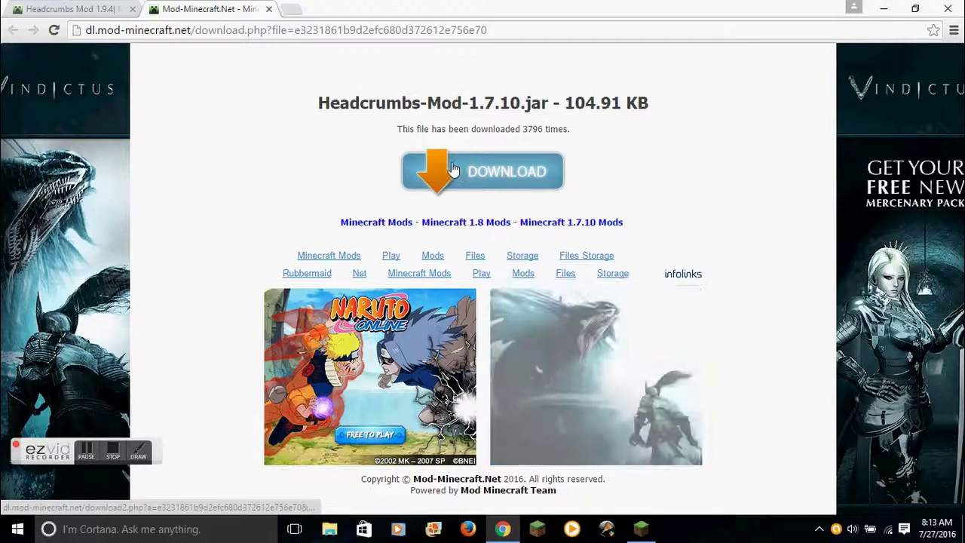
# Download Headcrumbs-Mod-1.7.10.jar, dismissing a ROBLOX pop-up, keep it past the warning, and close the tab.
pyautogui.click(455, 169)
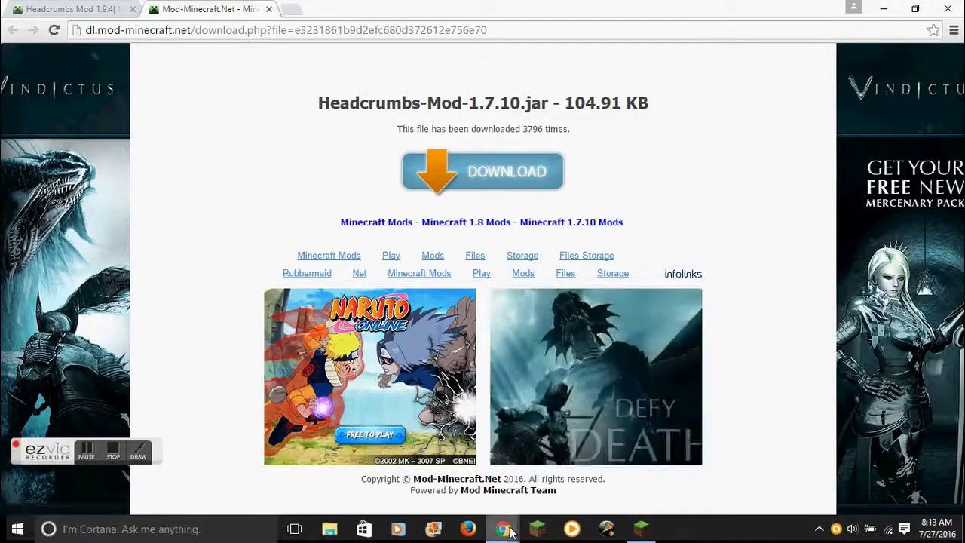
pyautogui.moveTo(503, 528)
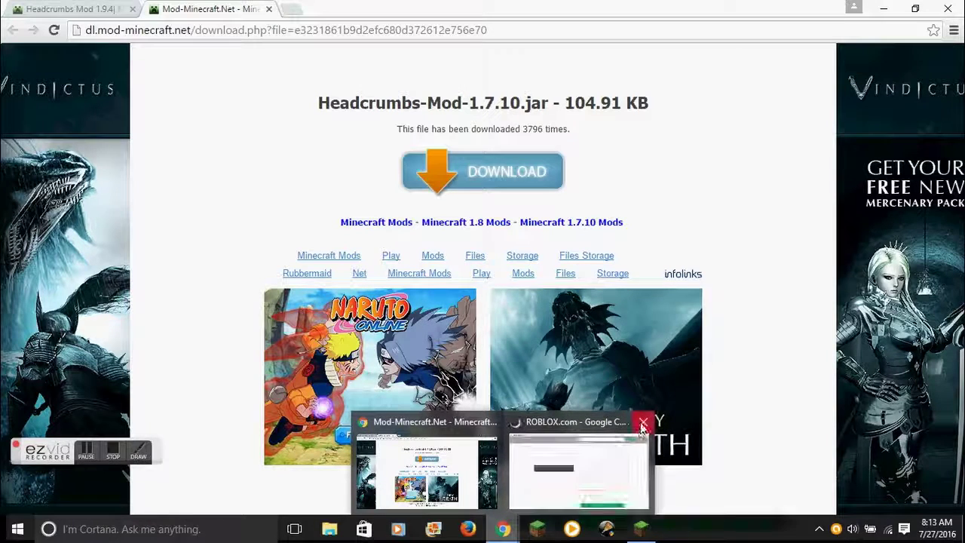
pyautogui.click(642, 426)
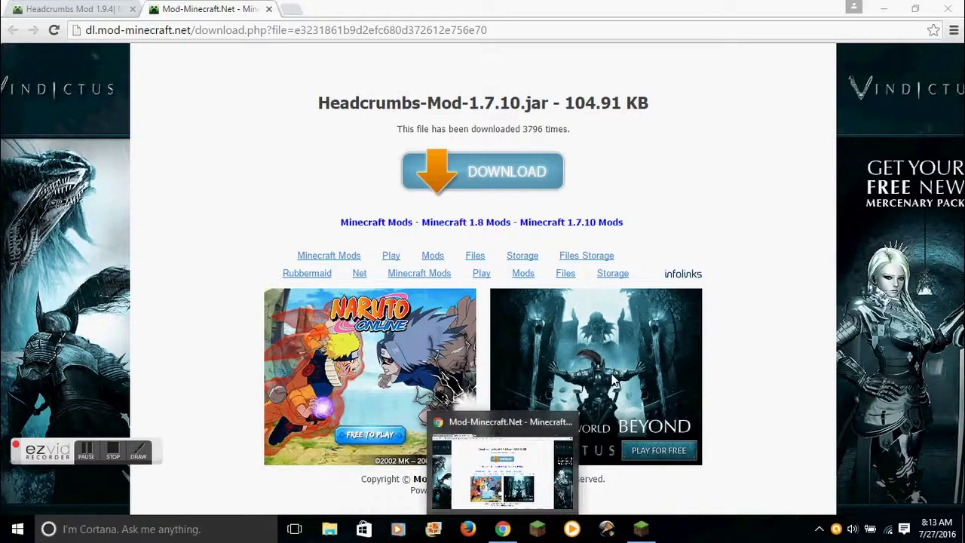
pyautogui.click(450, 182)
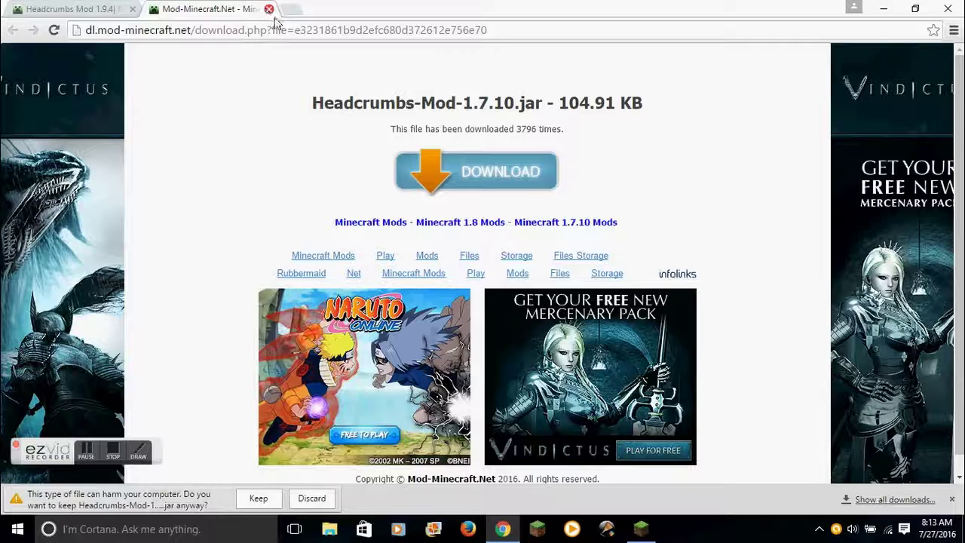
pyautogui.click(258, 499)
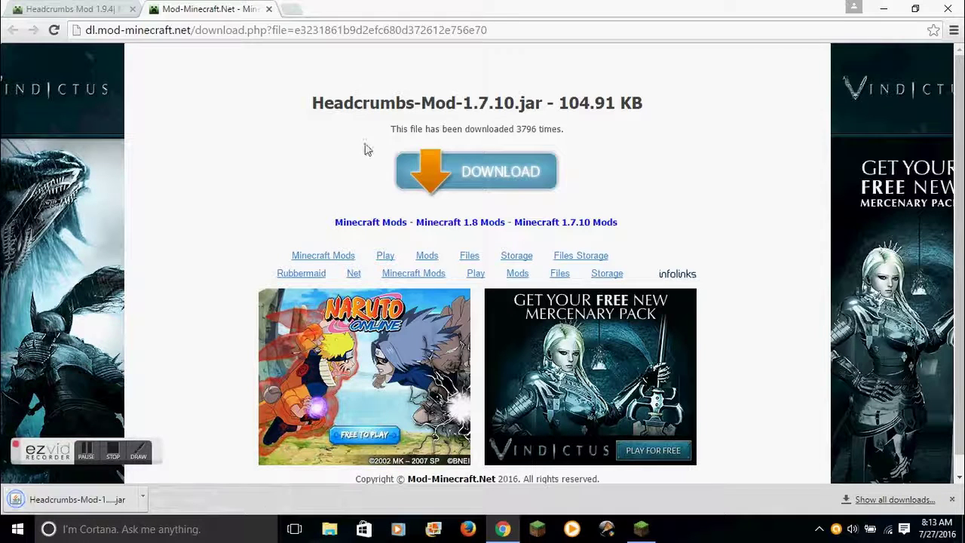
pyautogui.click(269, 9)
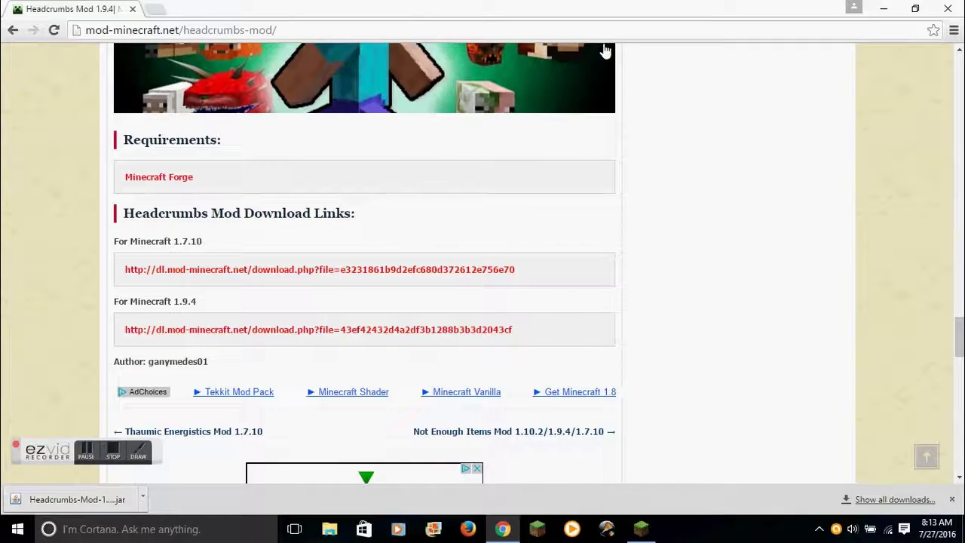
# Save the launcher profile with version 1.7.10-Forge10.13.4.1614-1.7.10, then show the Downloads folder.
pyautogui.click(958, 6)
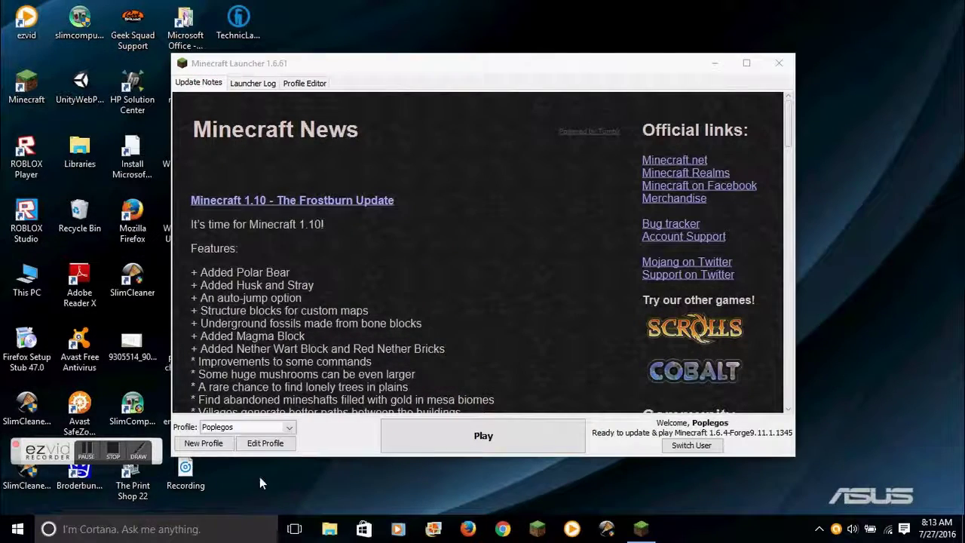
pyautogui.click(265, 442)
pyautogui.click(380, 315)
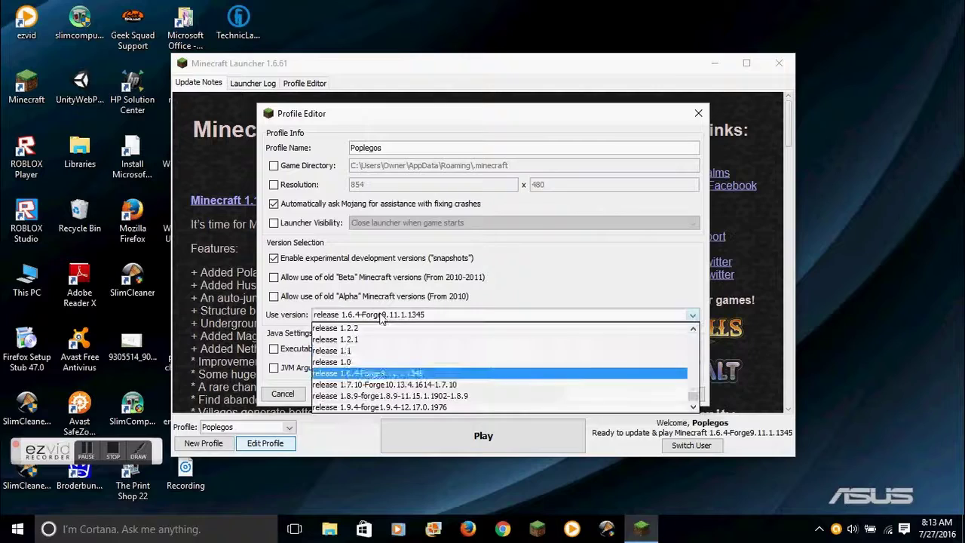
pyautogui.click(421, 384)
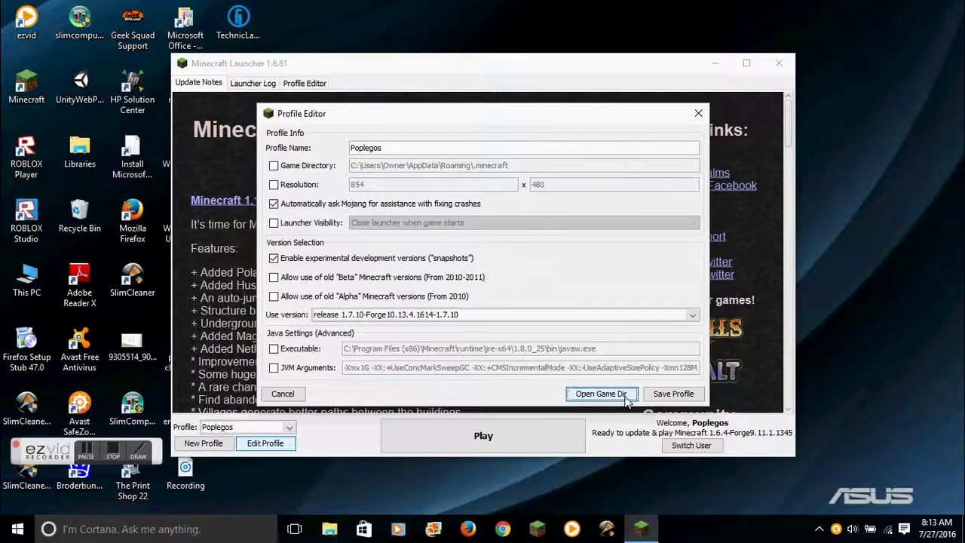
pyautogui.click(625, 396)
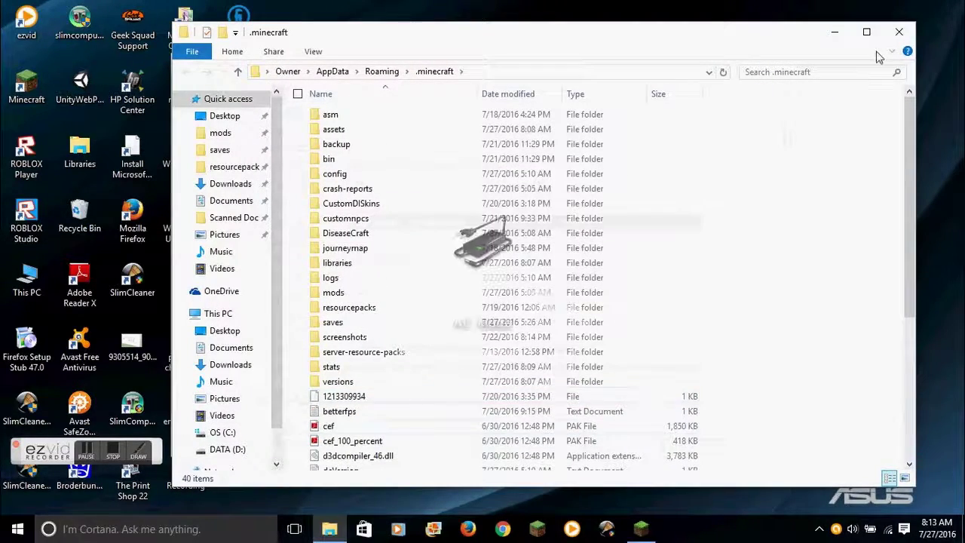
pyautogui.click(899, 32)
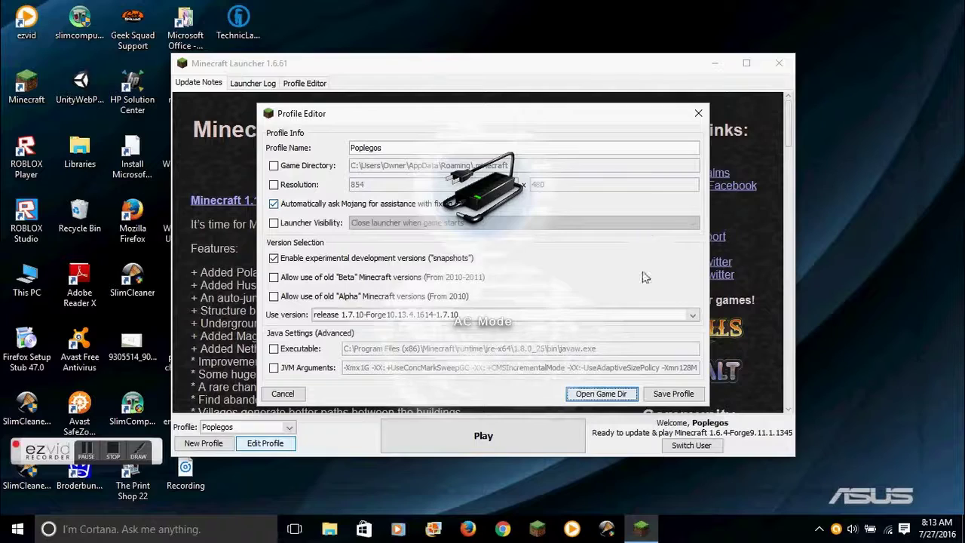
pyautogui.click(675, 395)
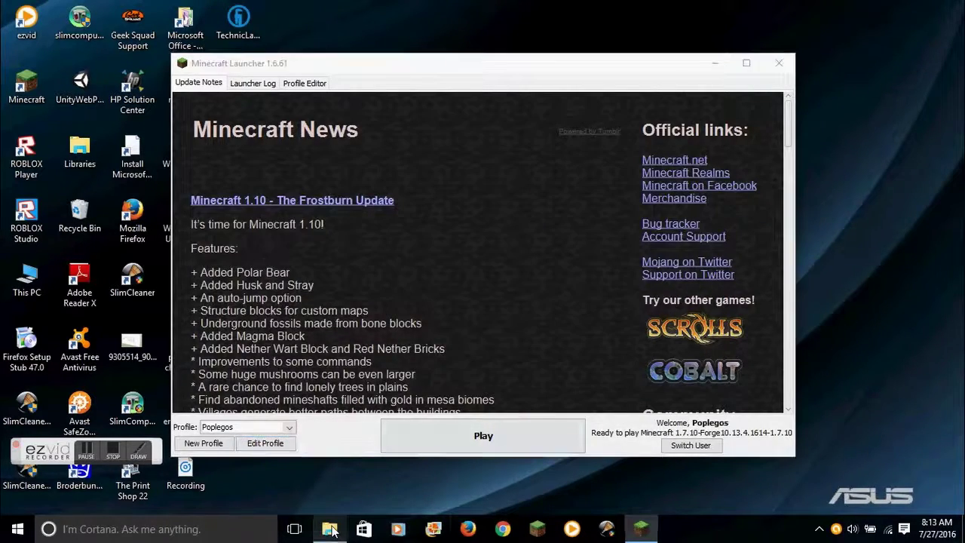
pyautogui.click(329, 529)
pyautogui.click(231, 183)
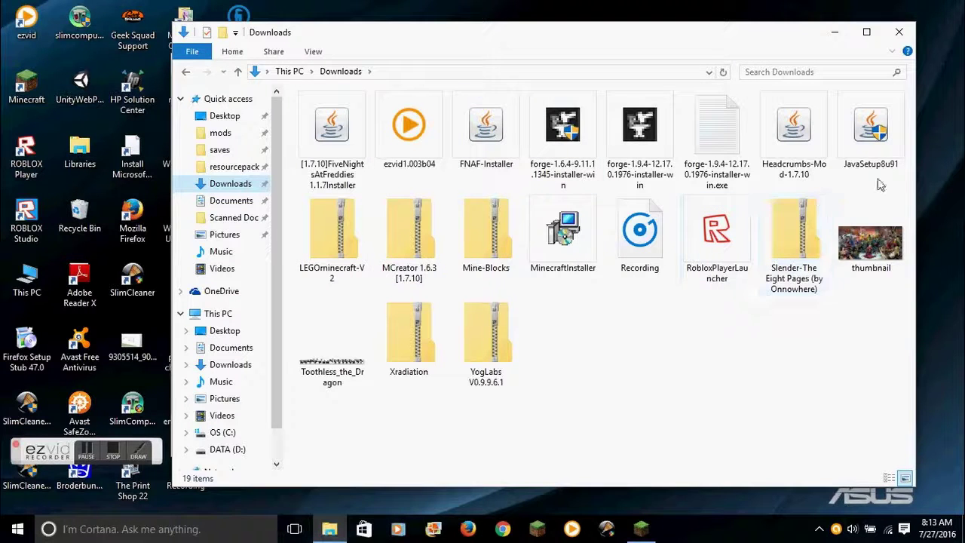
# Move Headcrumbs-Mod-1.7.10 into mods and move TooMuchTNT, VillagersNose, OreSheepMod and DiseaseCraft out to the Desktop.
pyautogui.moveTo(792, 132); pyautogui.dragTo(219, 135)
pyautogui.click(218, 136)
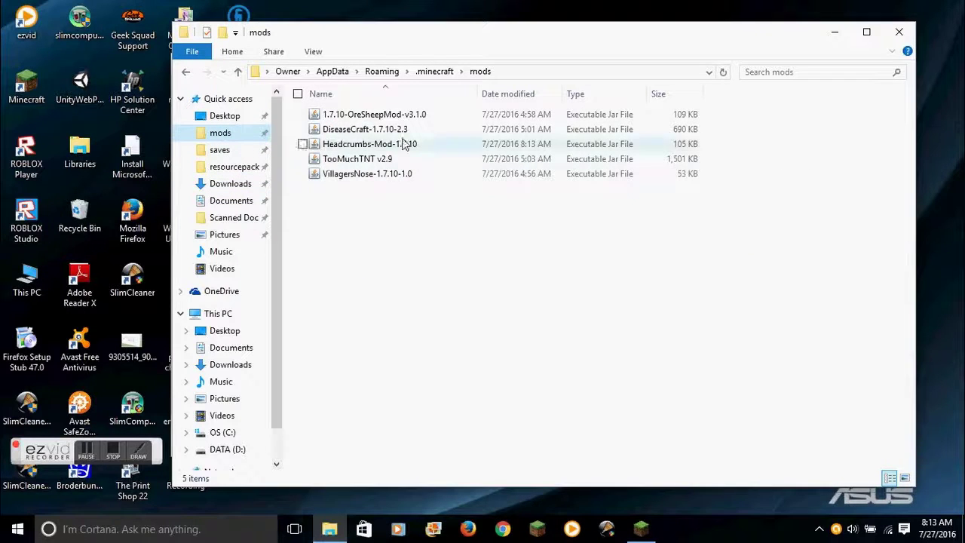
pyautogui.moveTo(386, 205); pyautogui.dragTo(458, 501)
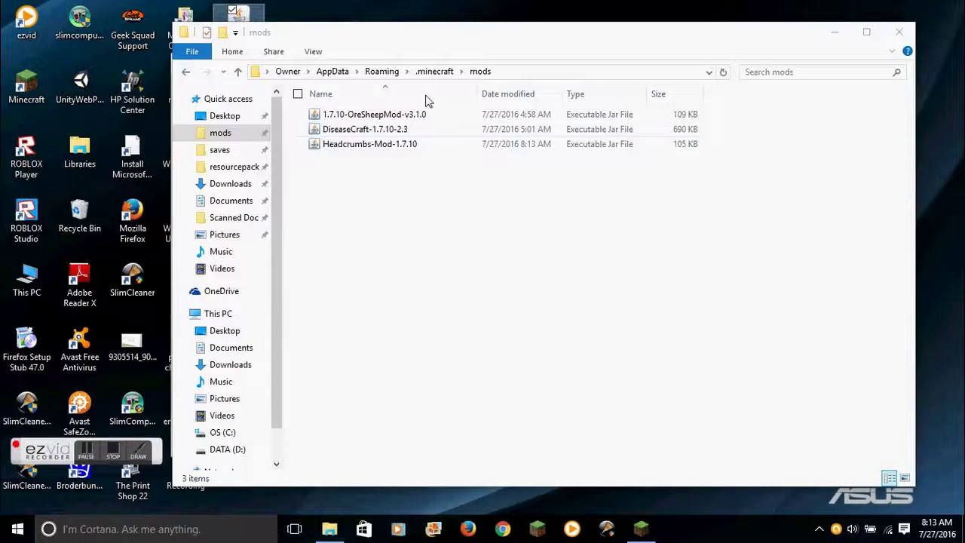
pyautogui.click(297, 107)
pyautogui.moveTo(299, 110); pyautogui.dragTo(525, 506)
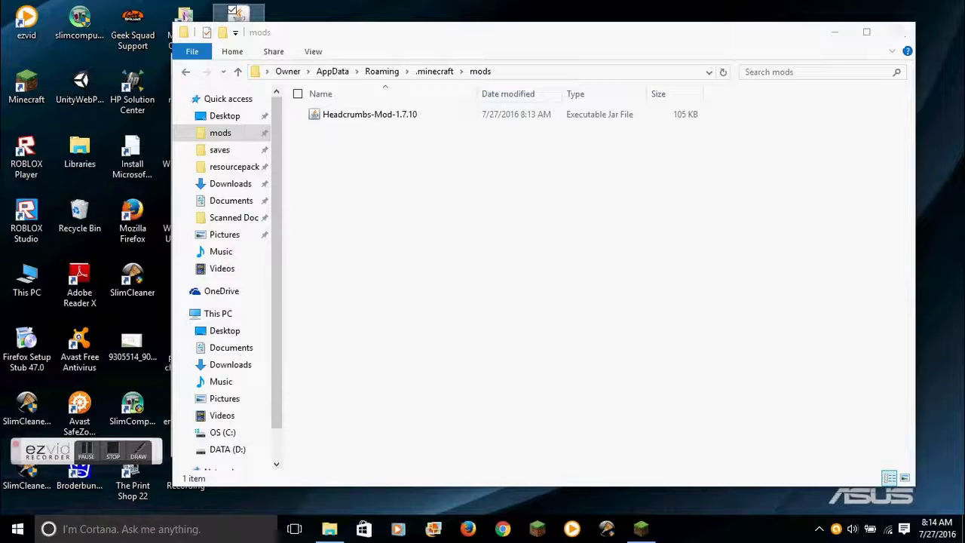
# Close the mods folder and play the Forge 1.7.10 profile to reach the title screen.
pyautogui.click(906, 28)
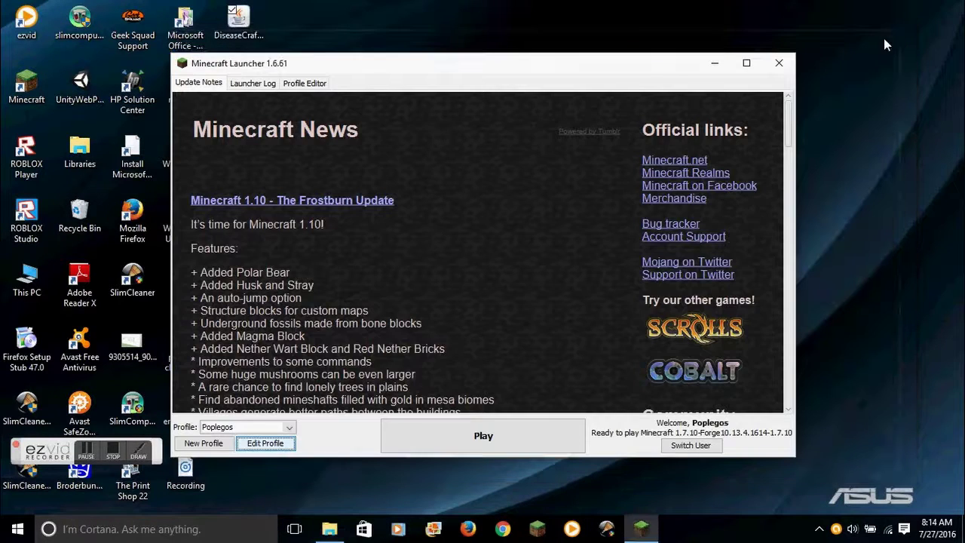
pyautogui.click(518, 441)
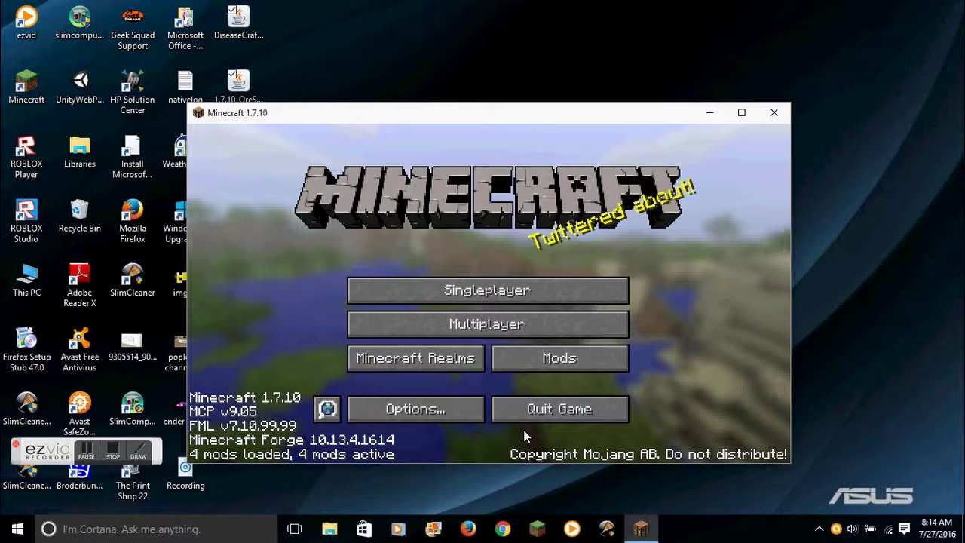
# Switch the Minecraft 1.7.10 game to fullscreen with F11.
pyautogui.press('F11')
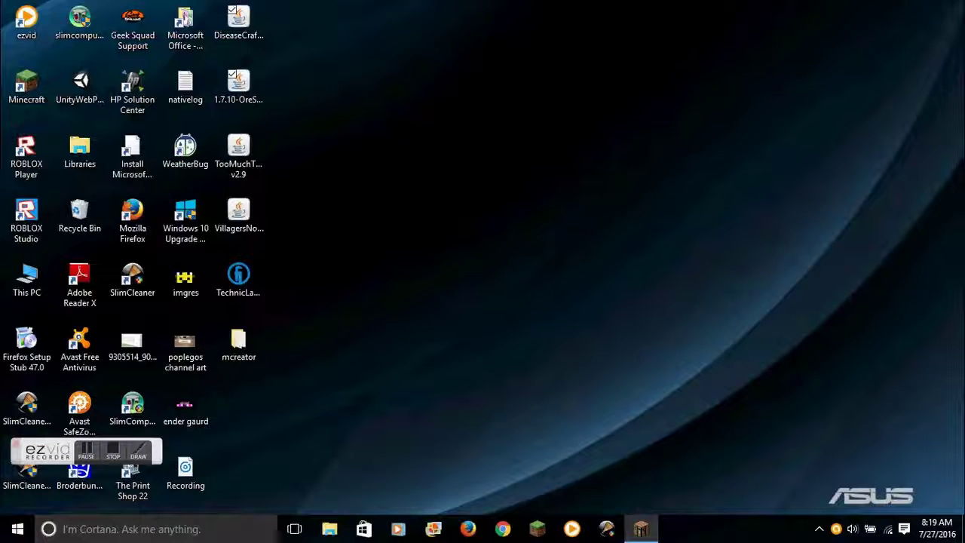
# Alt+Tab back to the paused Minecraft 1.7.10 window showing its Game menu.
pyautogui.hotkey('alt', 'Tab')
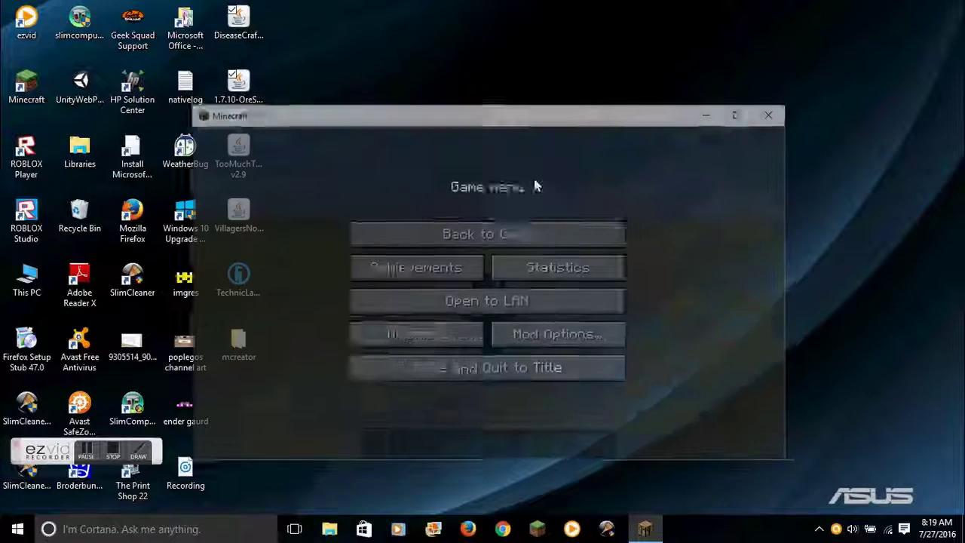